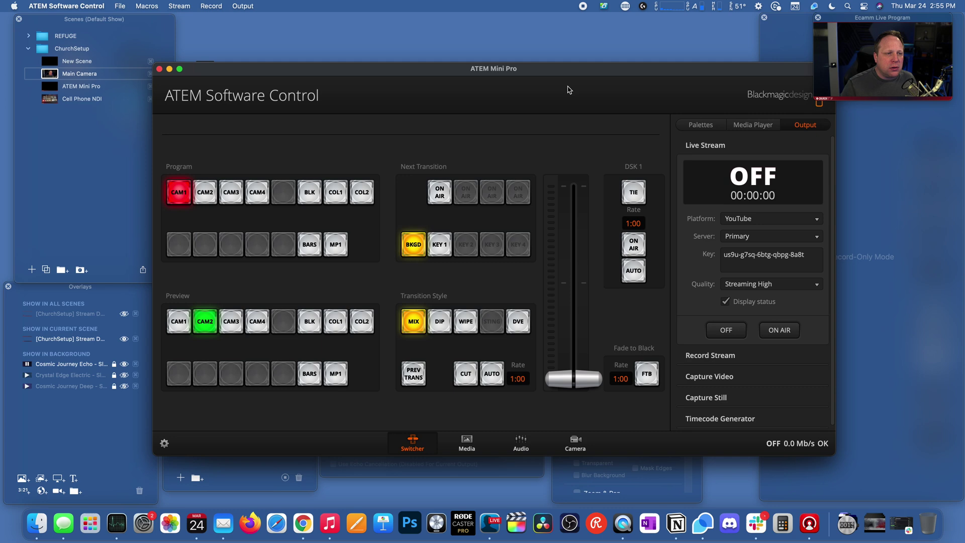
- Move the ATEM Mini Pro switcher window up and to the left
left_click_drag(573, 76, 549, 57)
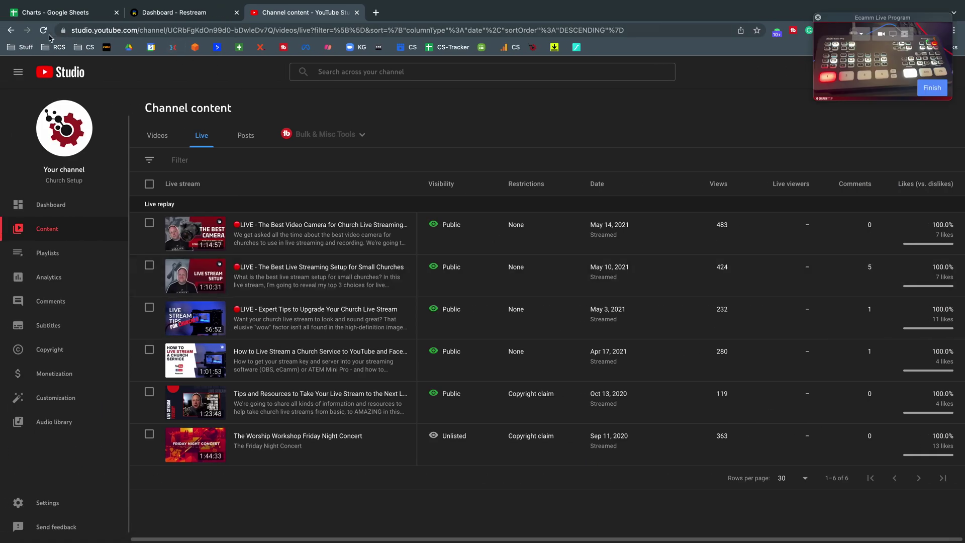
- Reload the YouTube Studio Channel content page twice
left_click(44, 30)
left_click(44, 31)
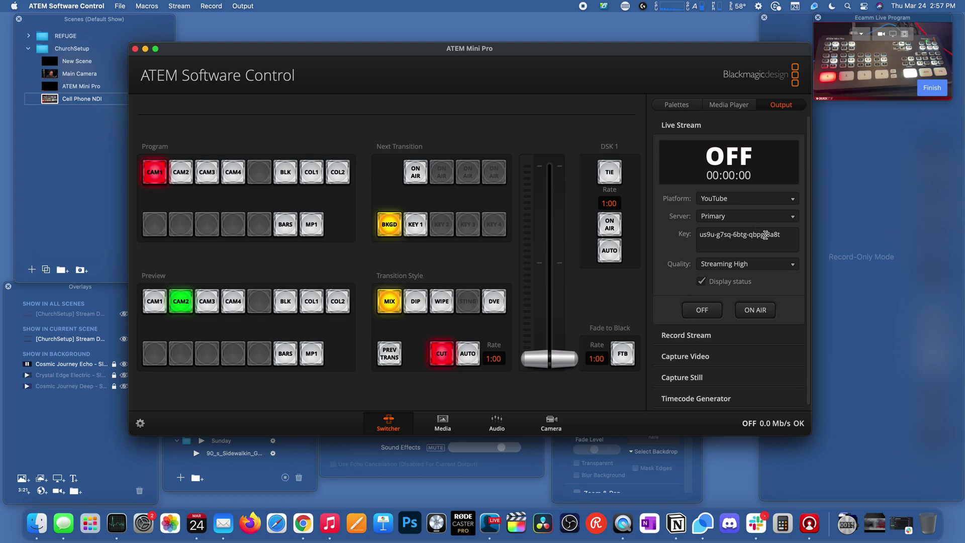
- Move the floating preview aside and start a new 'Church Setup Live Stream' via CREATE > Go live
key("ctrl+Left")
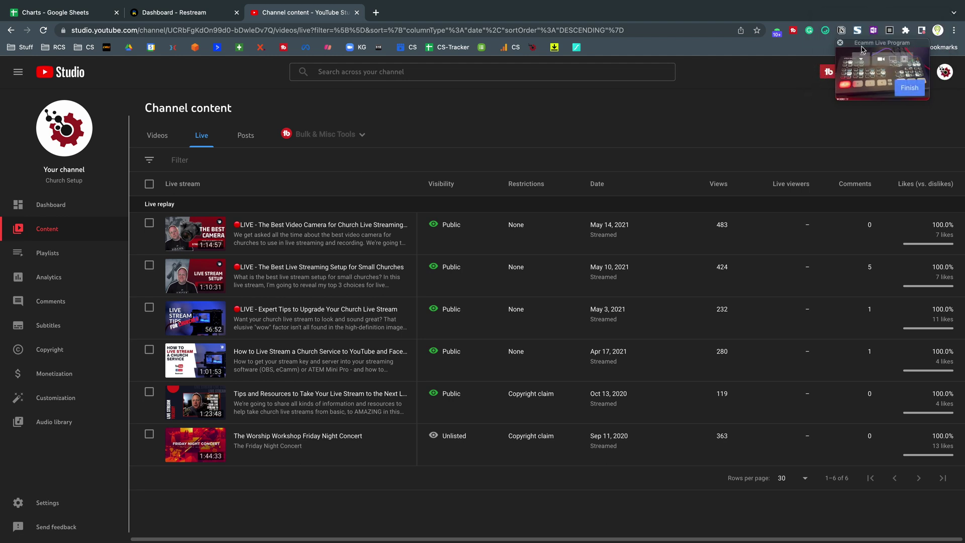
left_click_drag(882, 44, 964, 135)
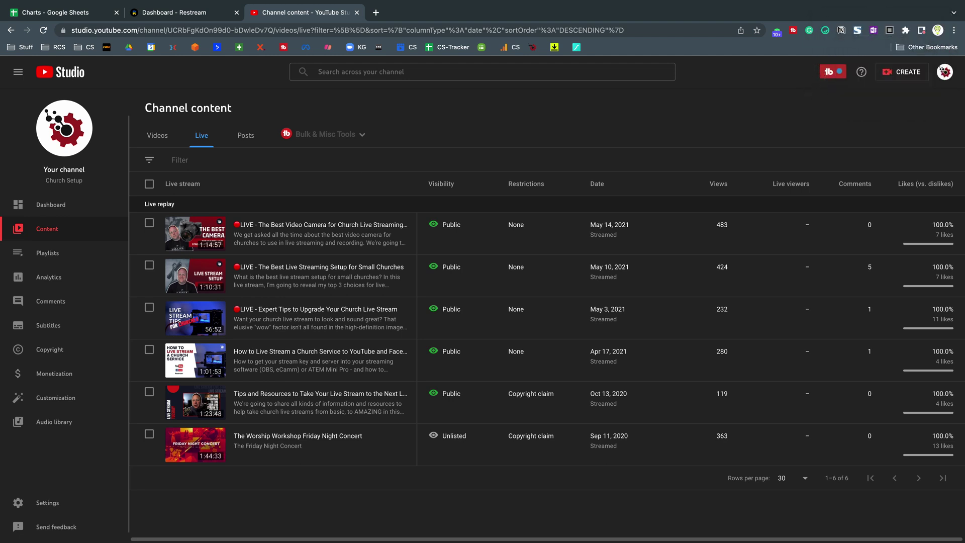
left_click(887, 75)
left_click(885, 109)
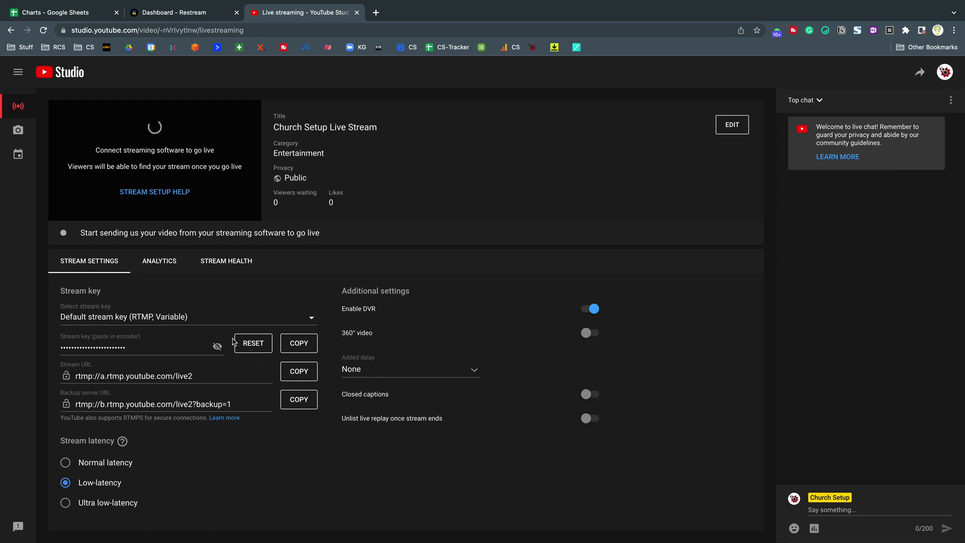
- Select the Live Stream (RTMP, Variable) key, reveal it and copy it to the clipboard
left_click(228, 322)
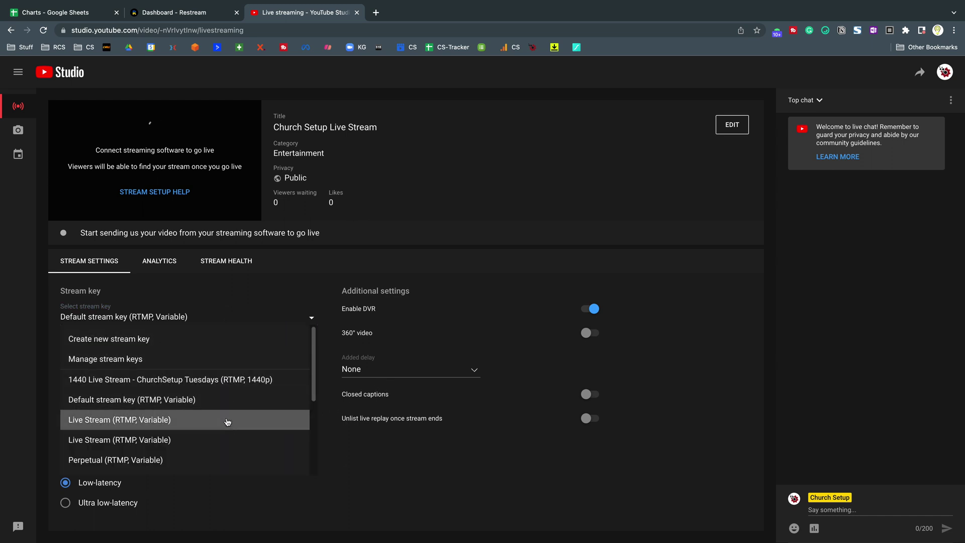
left_click(227, 419)
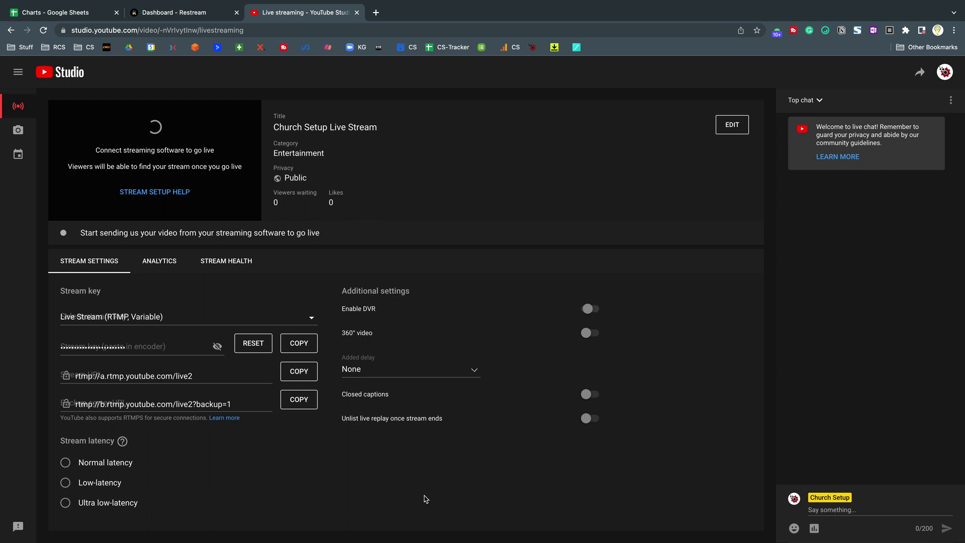
left_click(217, 346)
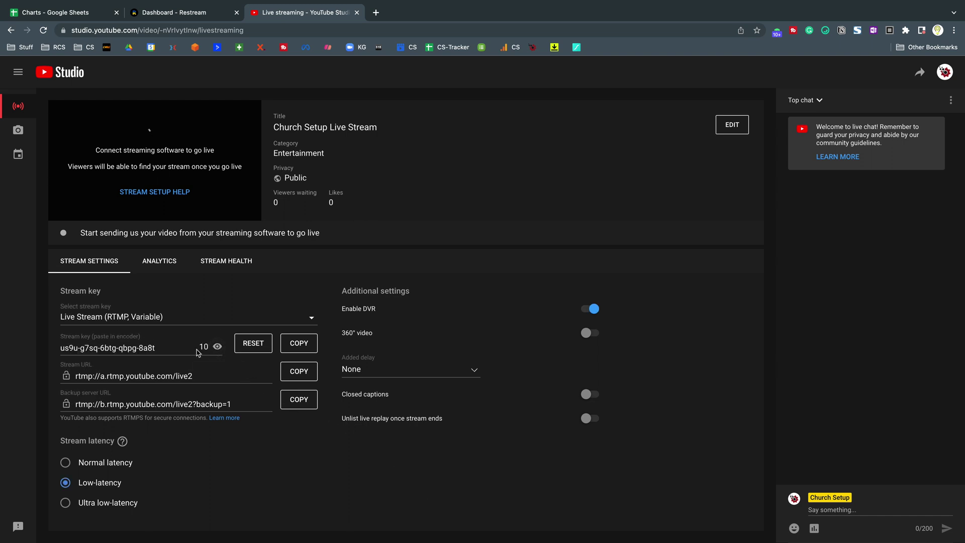
left_click(182, 353)
left_click(300, 348)
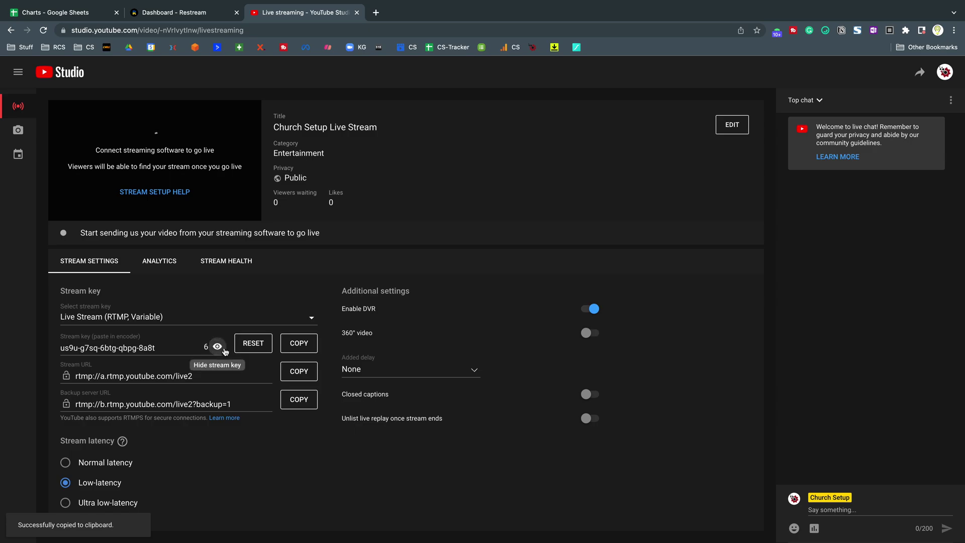
key("ctrl+Right")
- Replace ATEM's YouTube output Key with the copied key and go ON AIR
left_click(761, 232)
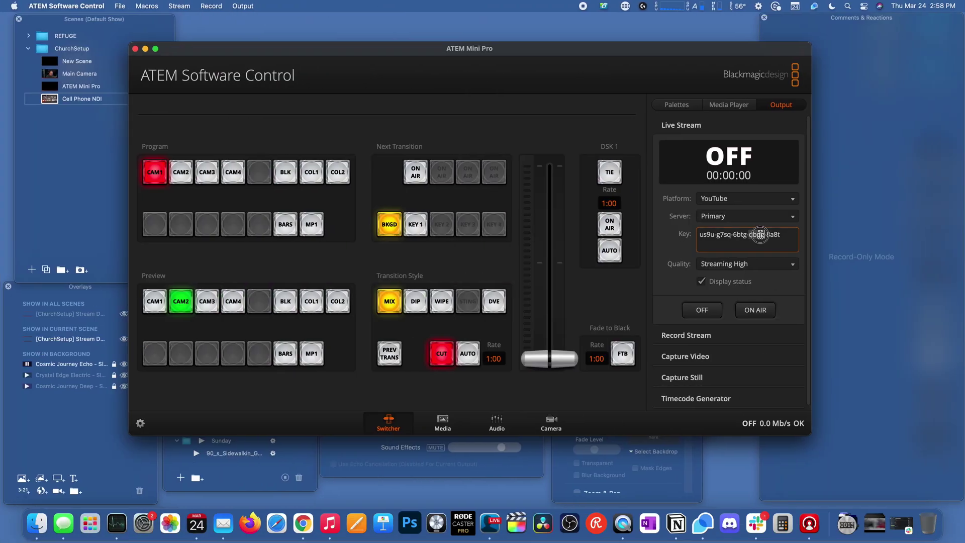
key("super+a")
key("super+v")
left_click(755, 310)
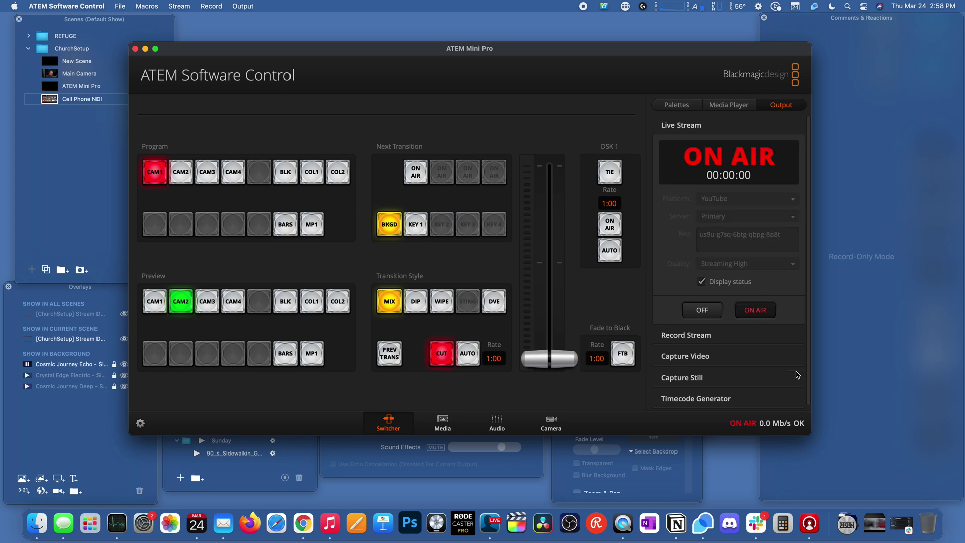
key("ctrl+Left")
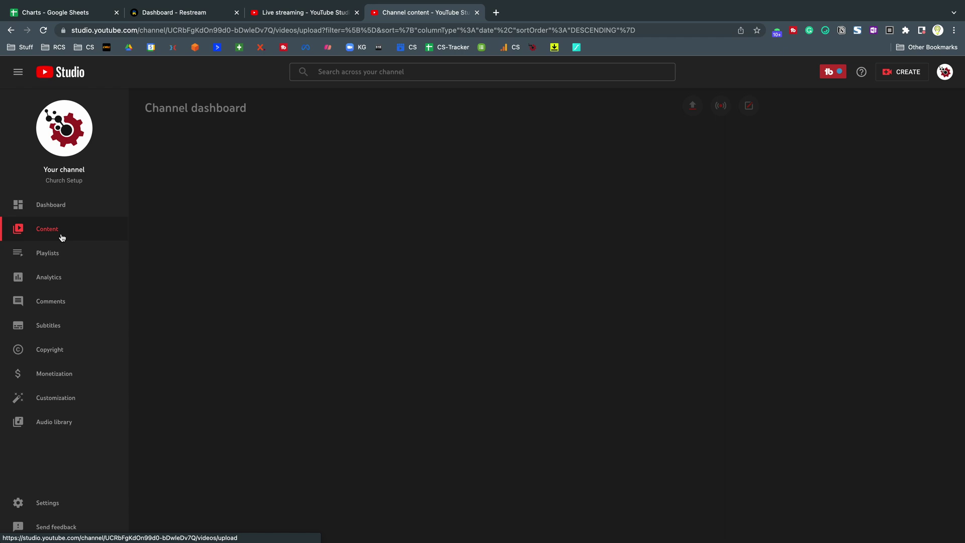
- End the live 'Church Setup Live Stream' after 0:33 and dismiss the stream-finished summary
left_click(201, 137)
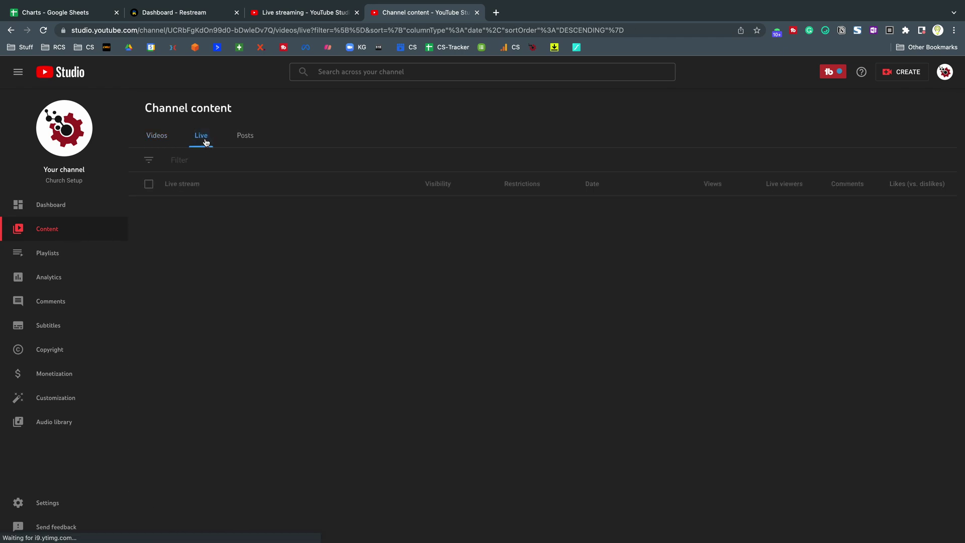
mouse_move(232, 238)
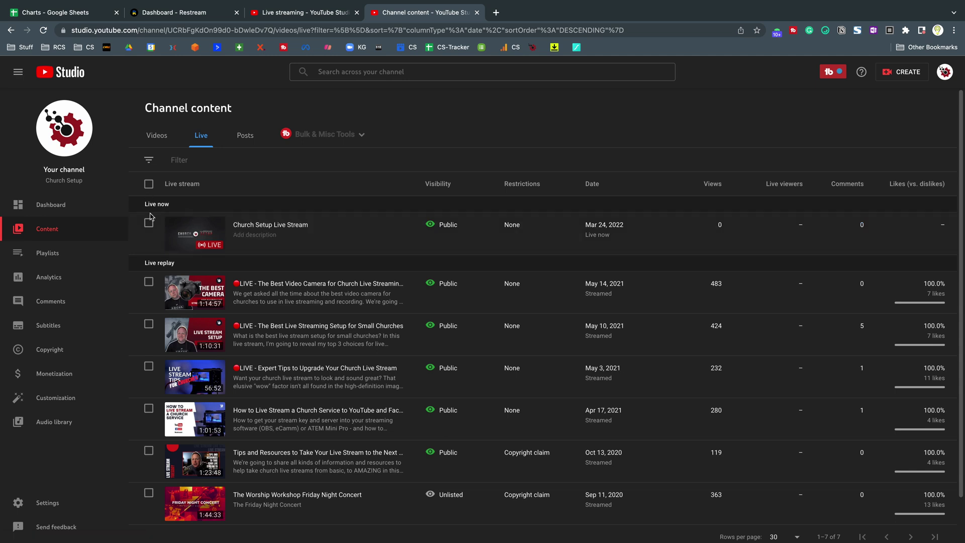
left_click(302, 12)
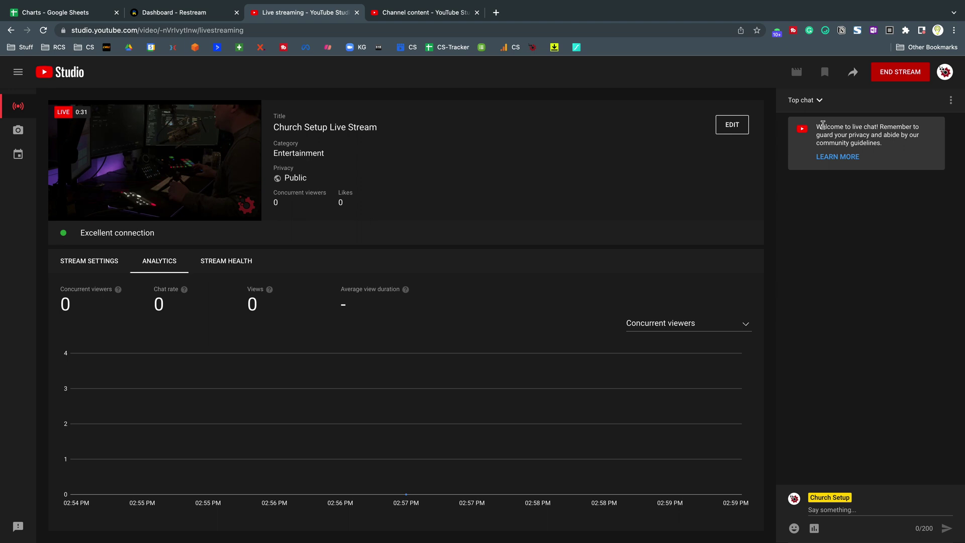
left_click(896, 69)
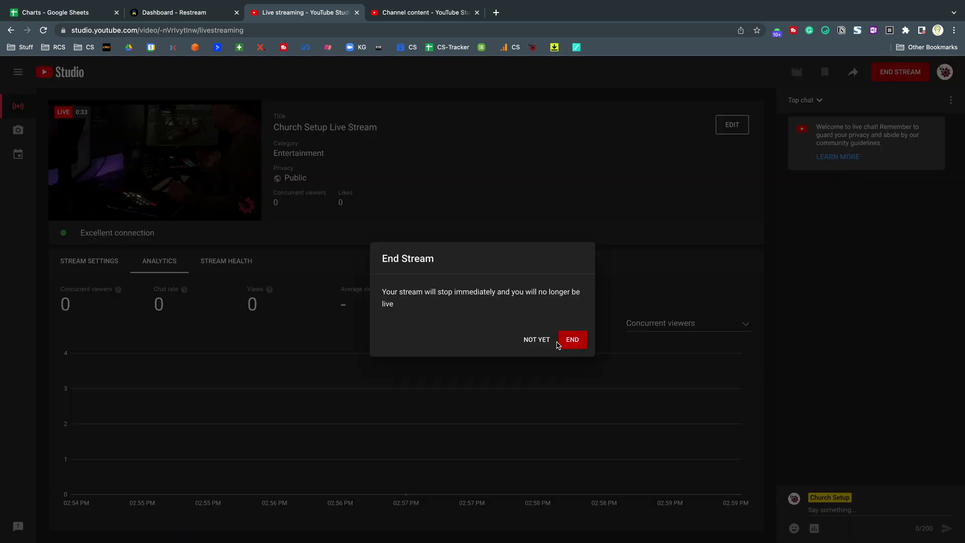
left_click(567, 341)
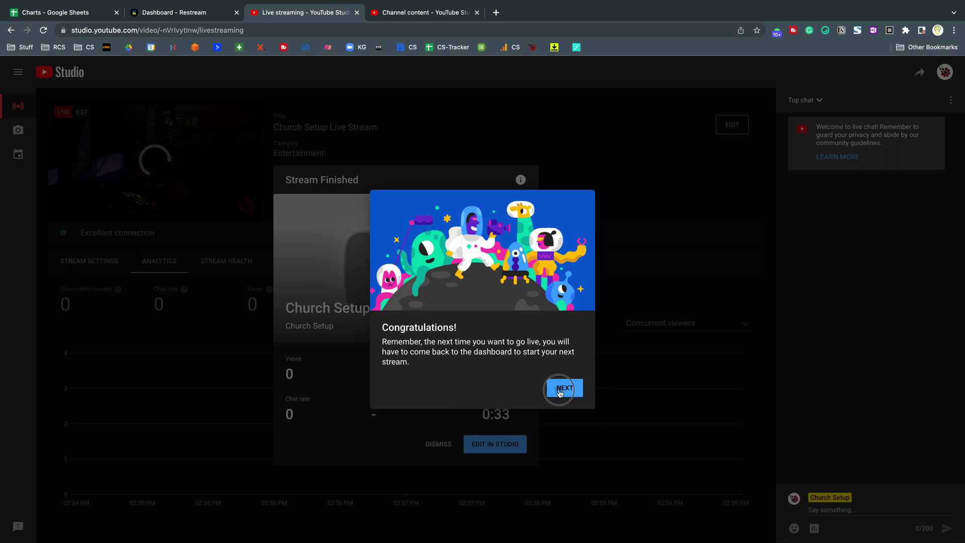
left_click(564, 388)
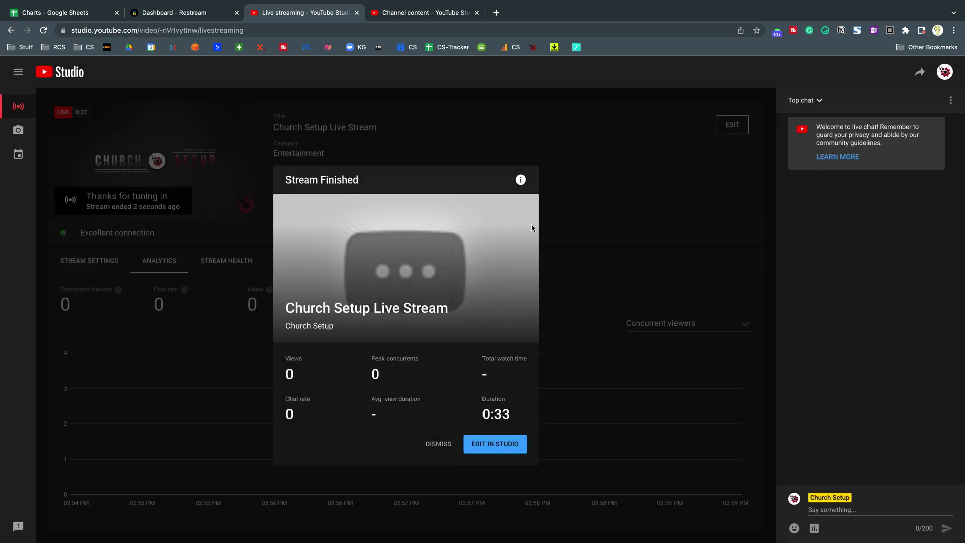
left_click(439, 443)
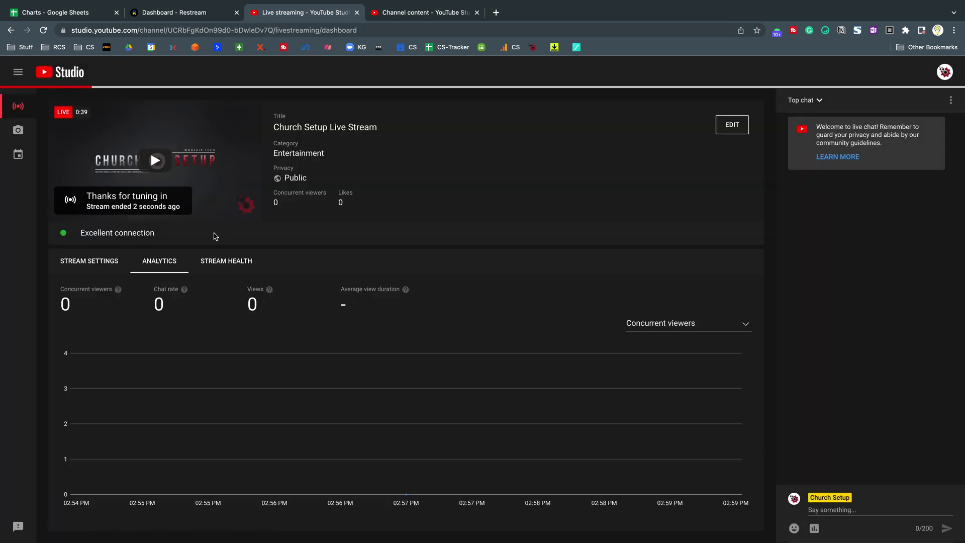
- Schedule an unlisted stream for Mar 30, 2022 at 3:00 PM, reusing the previous stream's settings
left_click(17, 155)
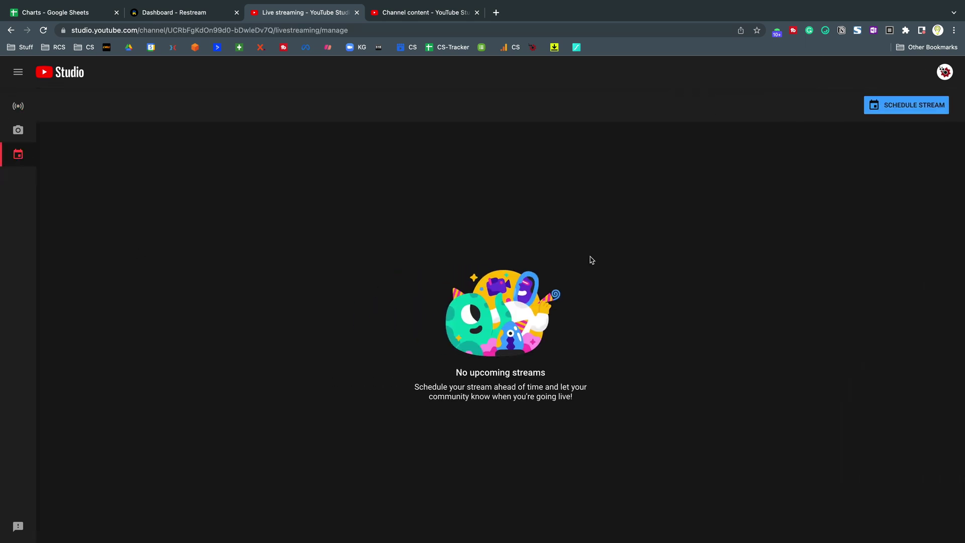
left_click(882, 105)
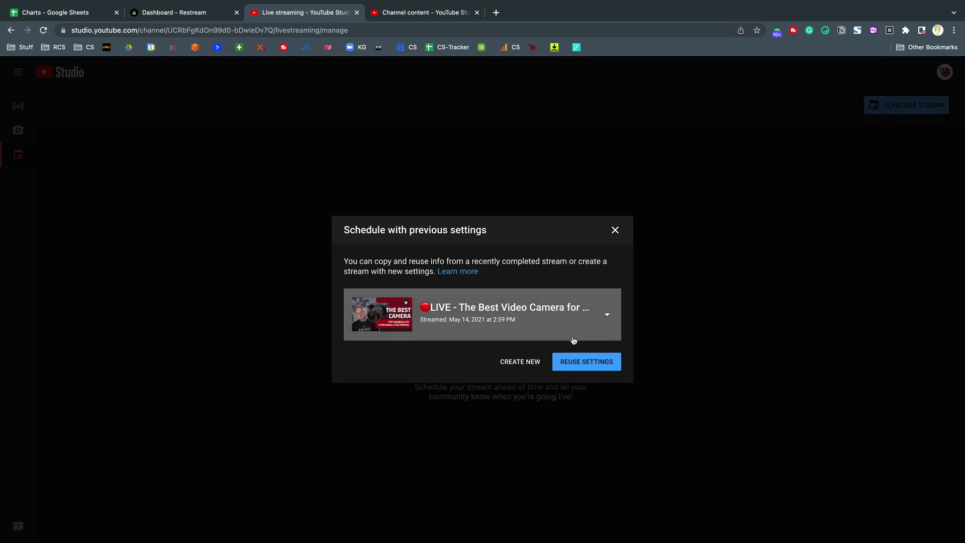
left_click(576, 369)
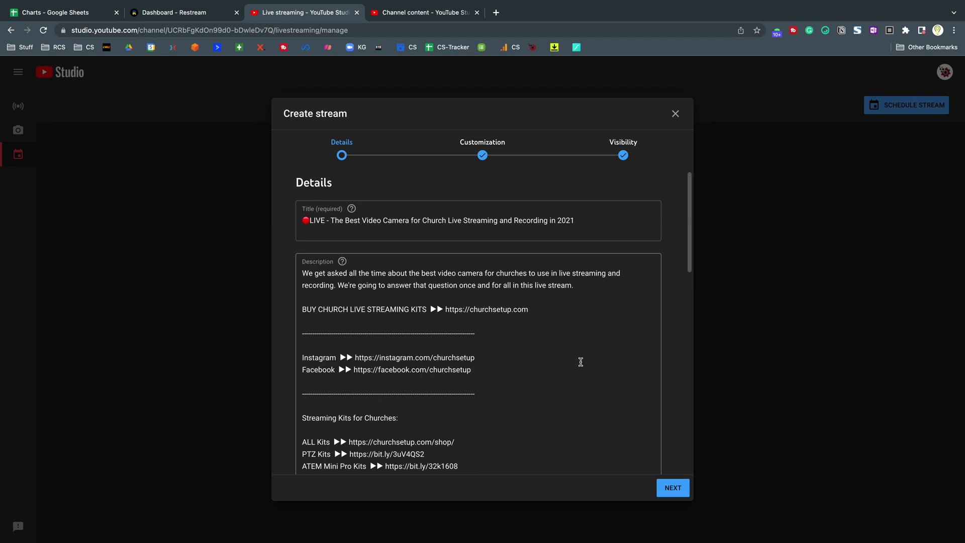
scroll(593, 359, "down", 15)
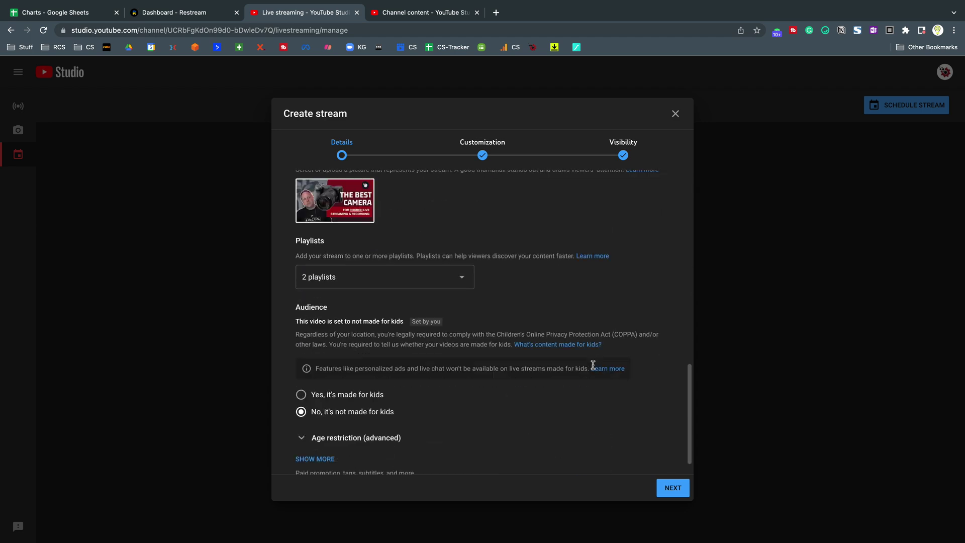
left_click(679, 487)
left_click(680, 486)
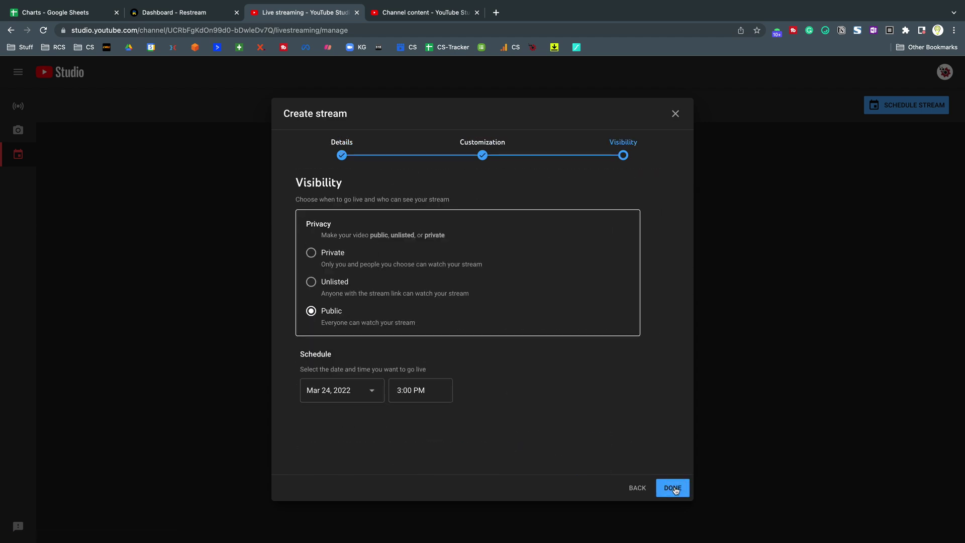
left_click(330, 282)
left_click(351, 392)
left_click(373, 339)
left_click(668, 487)
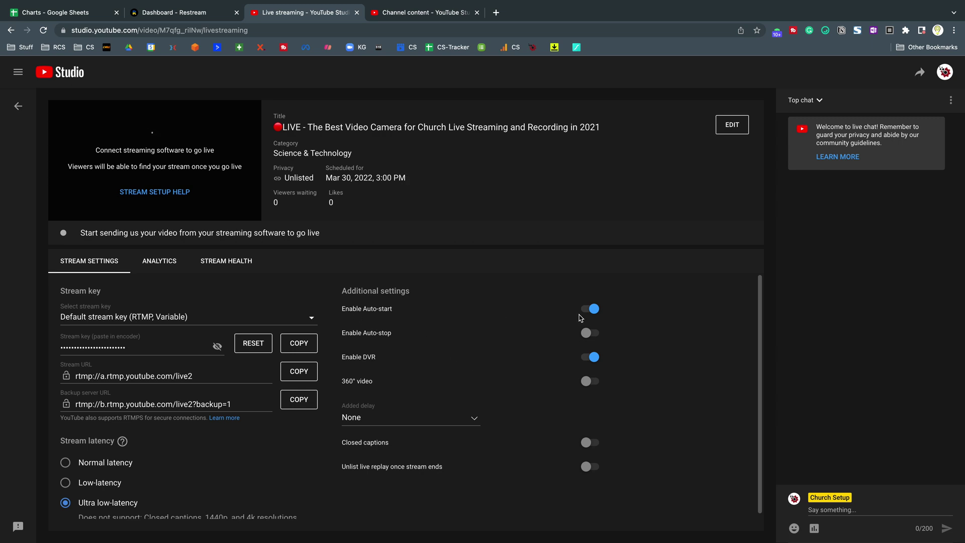
- Pick the Live Stream (RTMP, Variable) key for the scheduled stream, reveal it and copy it
left_click(187, 317)
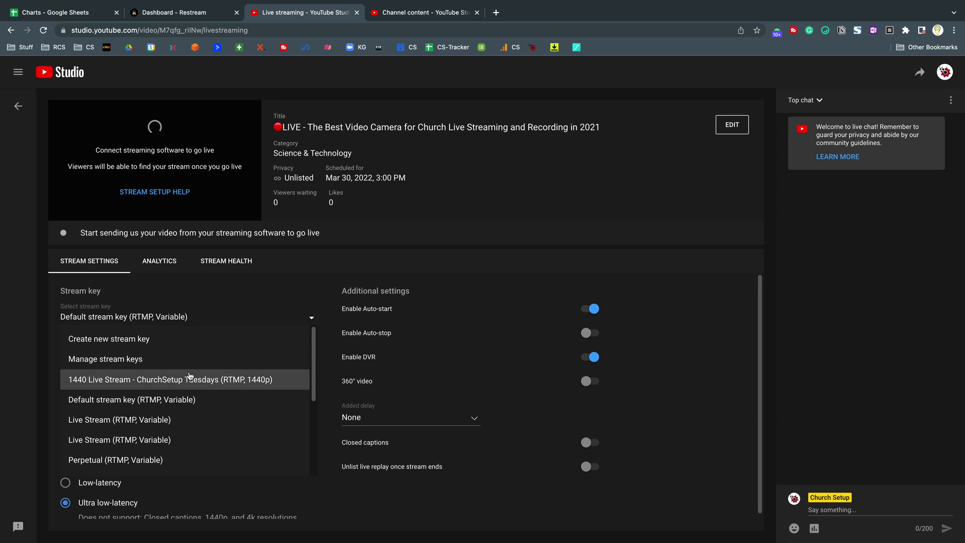
left_click(181, 425)
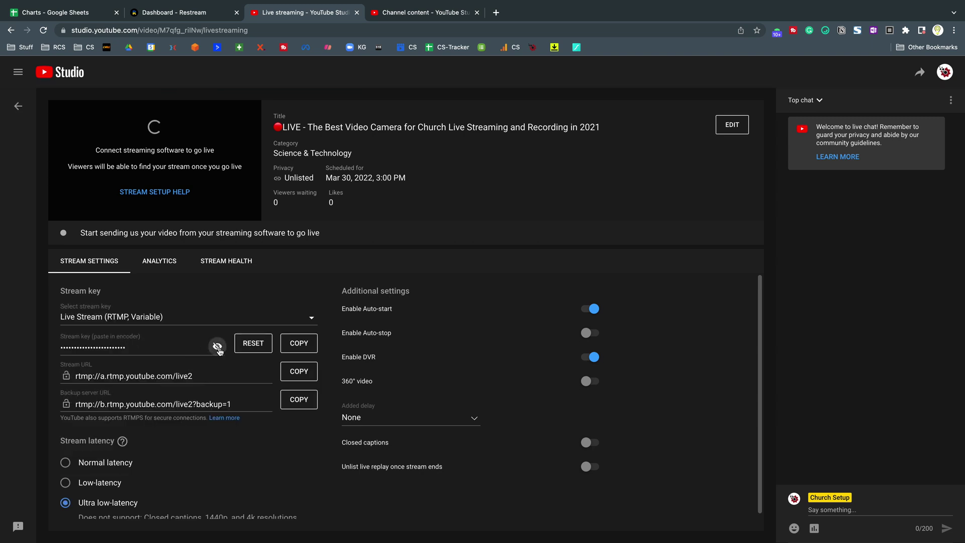
left_click(217, 347)
left_click(206, 347)
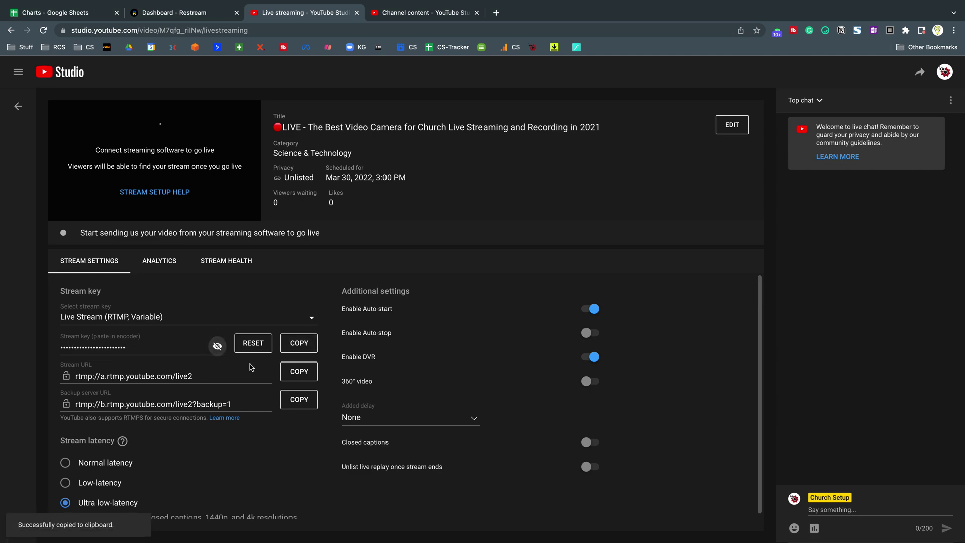
key("ctrl+Right")
- Paste the YouTube key into ATEM's Output Key field and press ON AIR
left_click(723, 240)
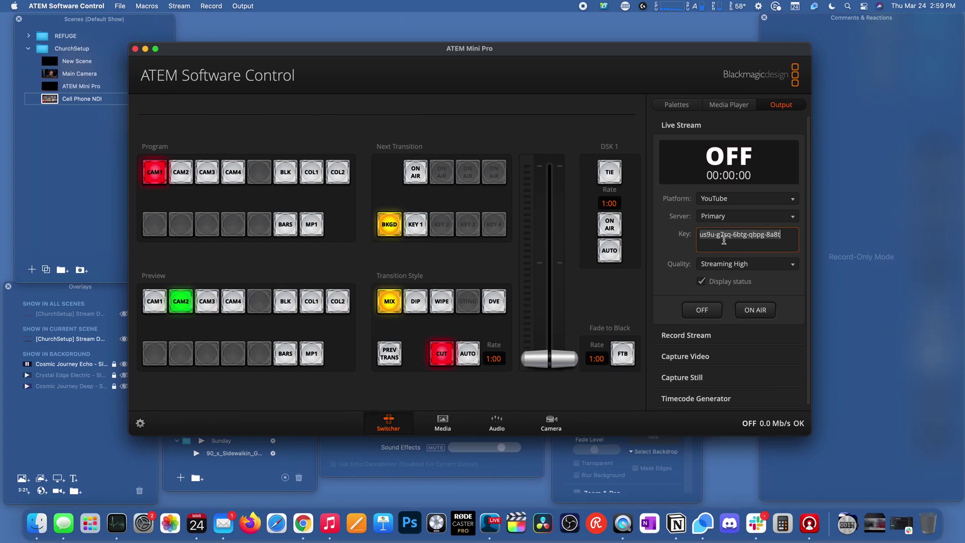
key("super+v")
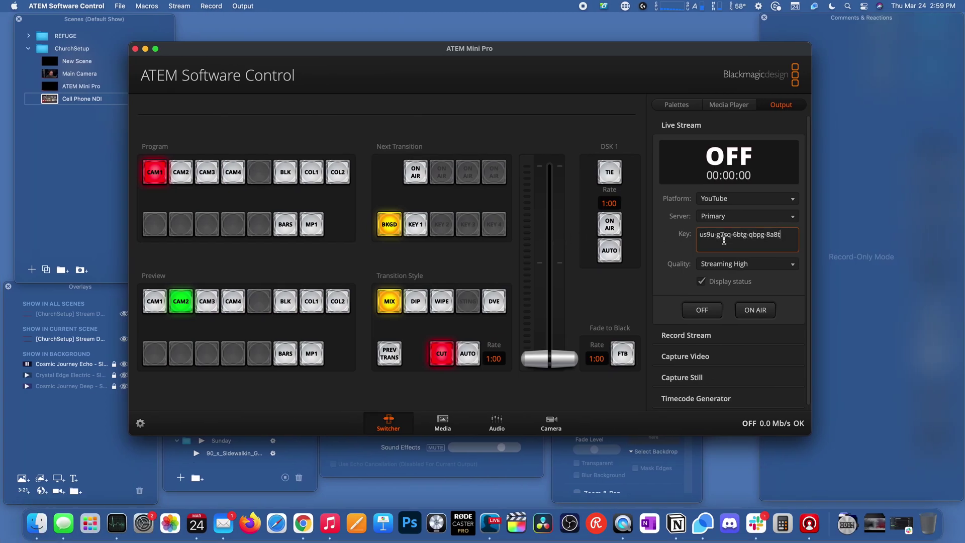
left_click(750, 312)
key("ctrl+Left")
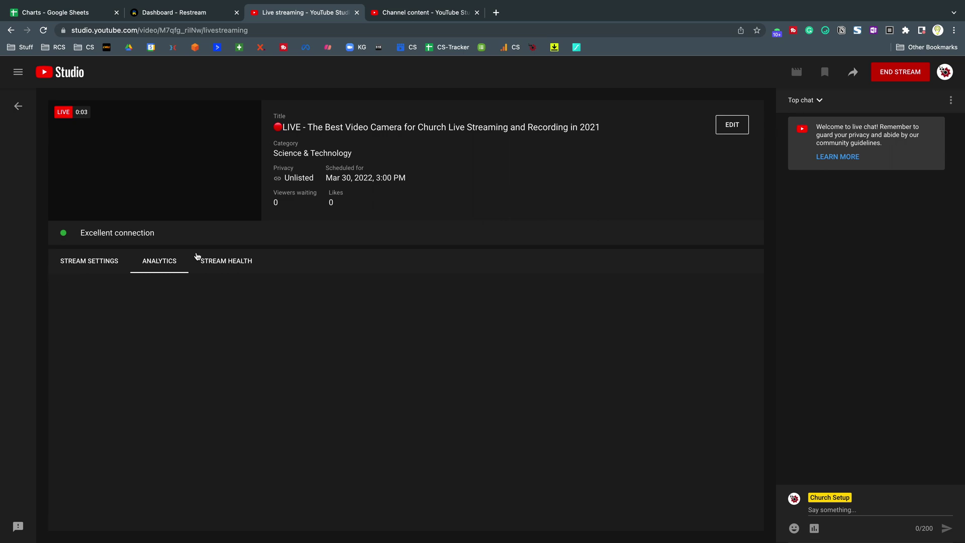
- End the scheduled test stream from its control room and close the Stream Finished summary
key("ctrl+Tab")
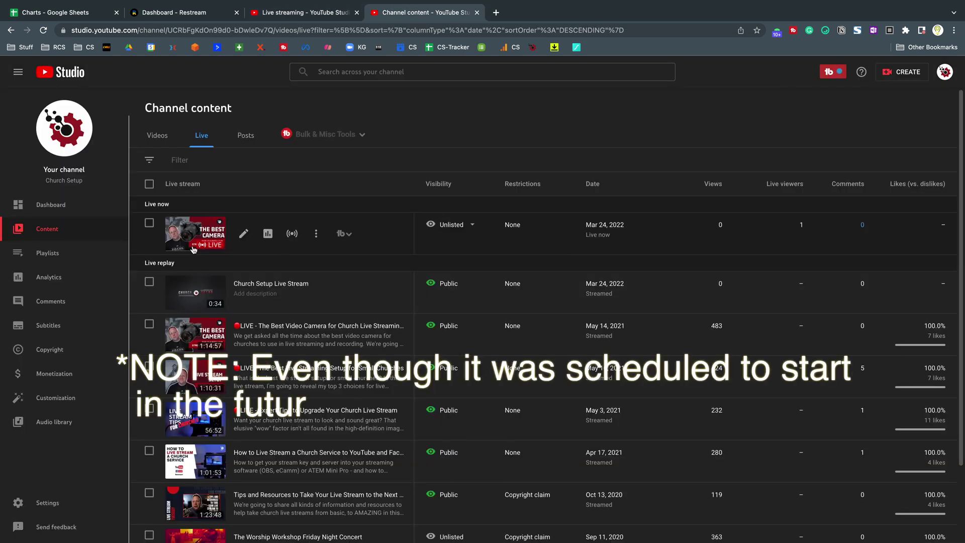
left_click(296, 15)
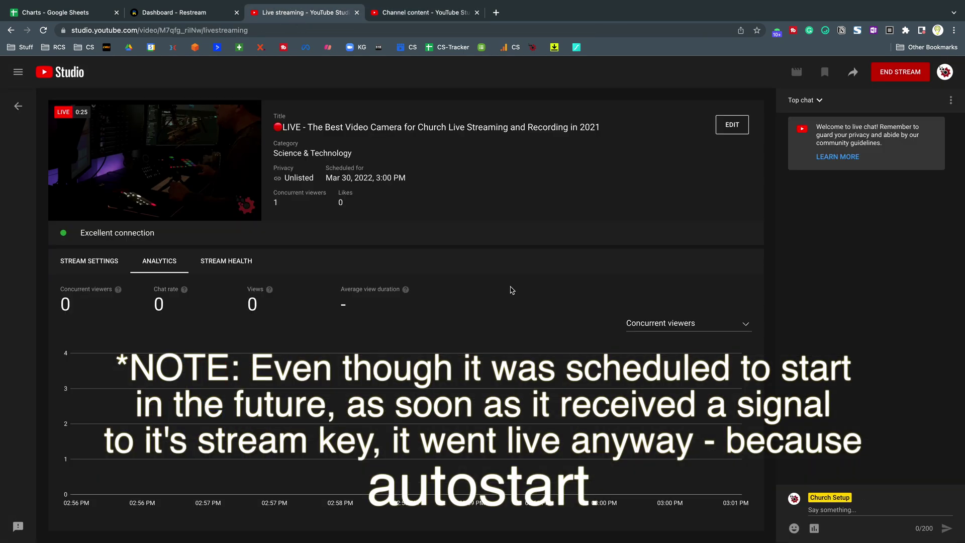
left_click(897, 71)
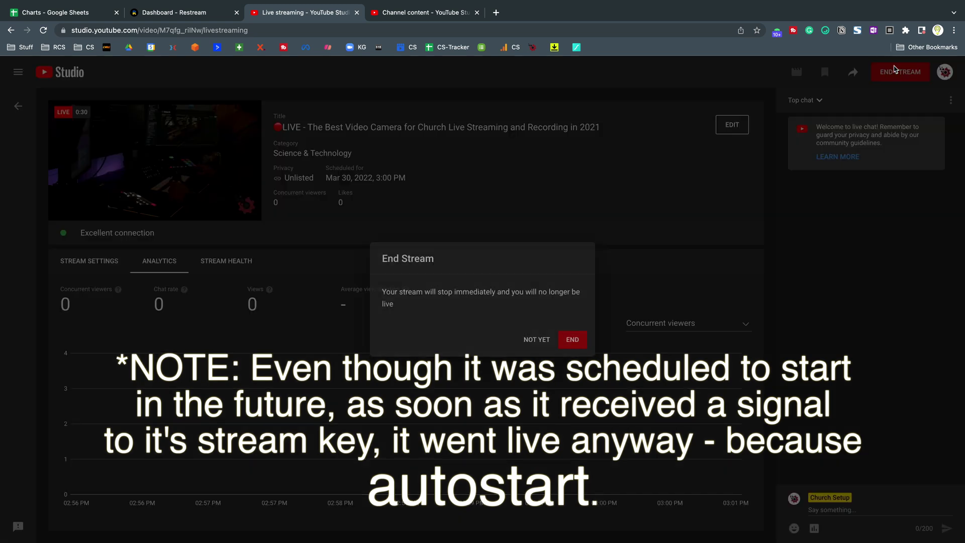
left_click(572, 339)
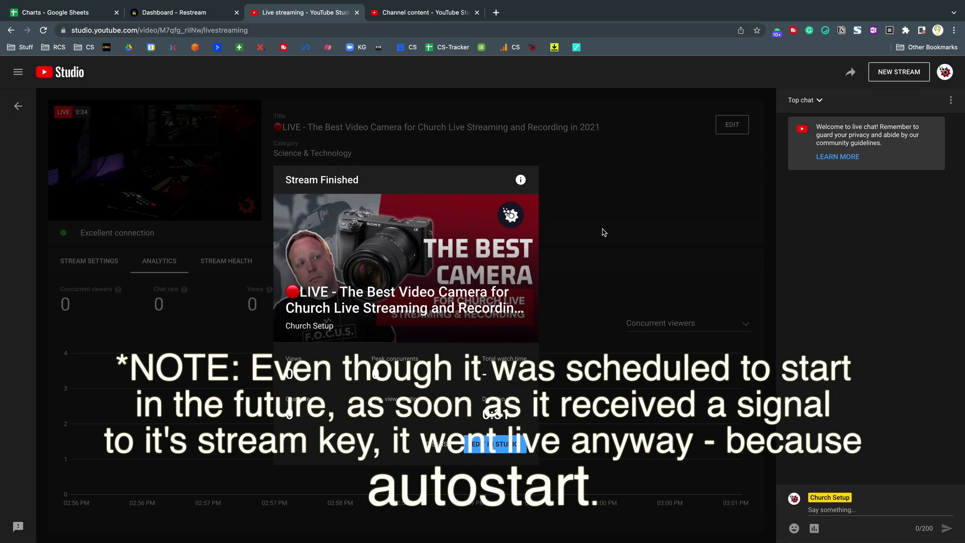
left_click(495, 443)
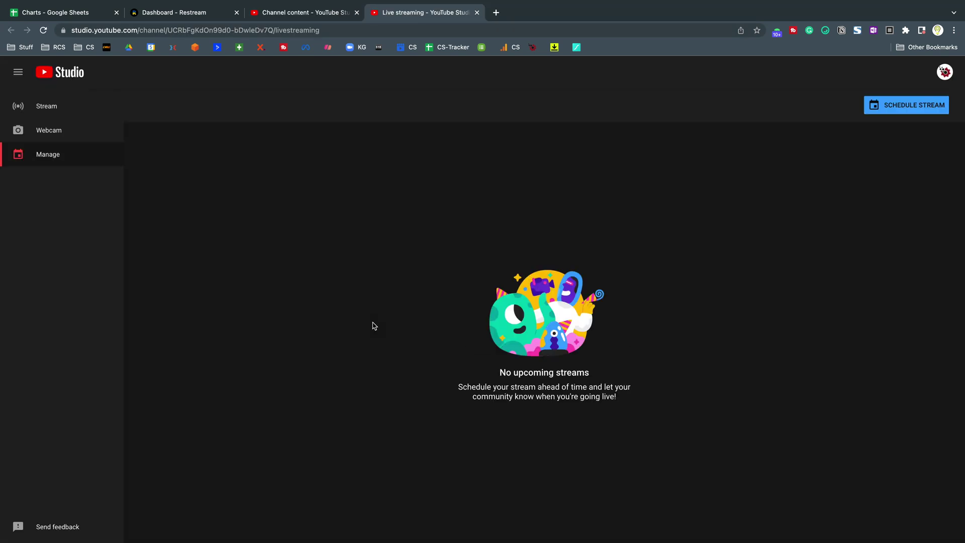
- Preview YouTube Studio's Schedule Stream dialog, close it unscheduled, then go to the Stream dashboard
left_click(884, 105)
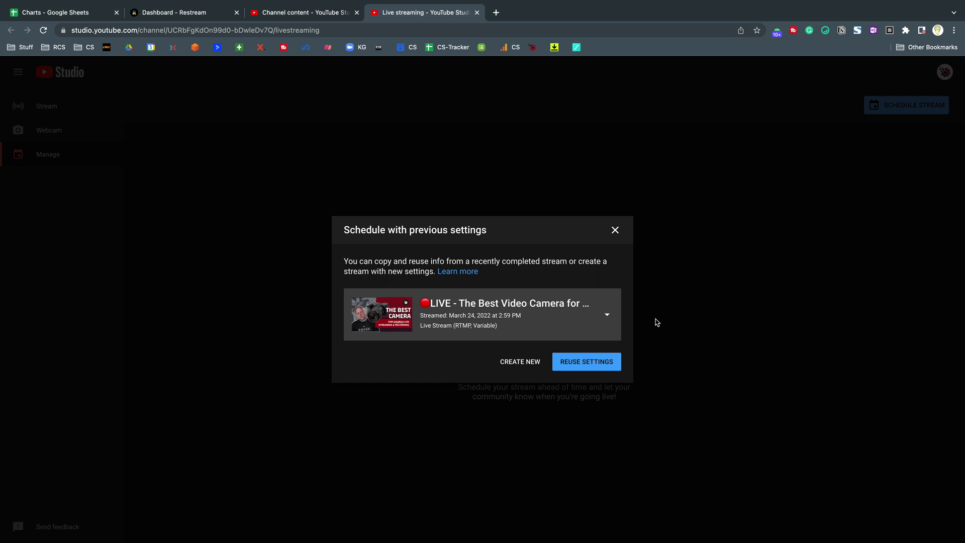
left_click(620, 233)
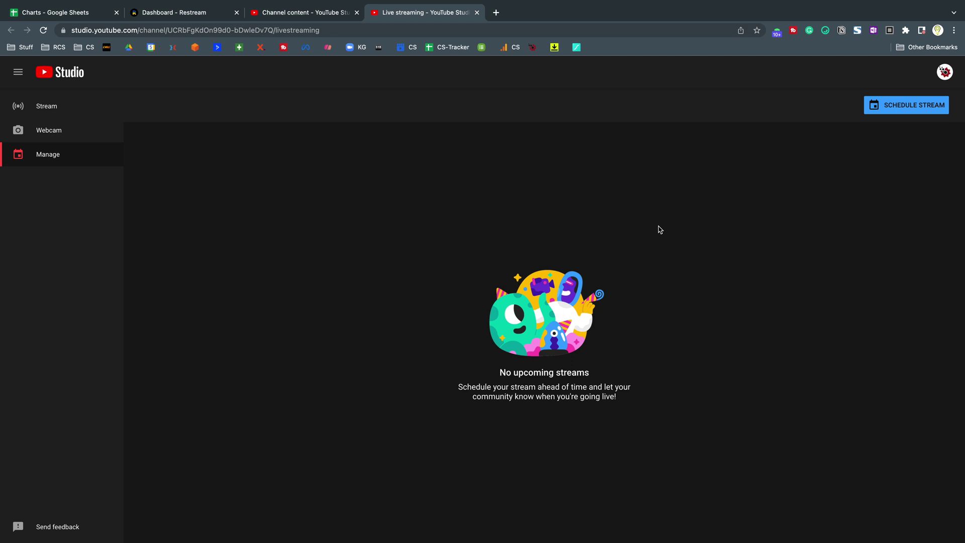
left_click(46, 108)
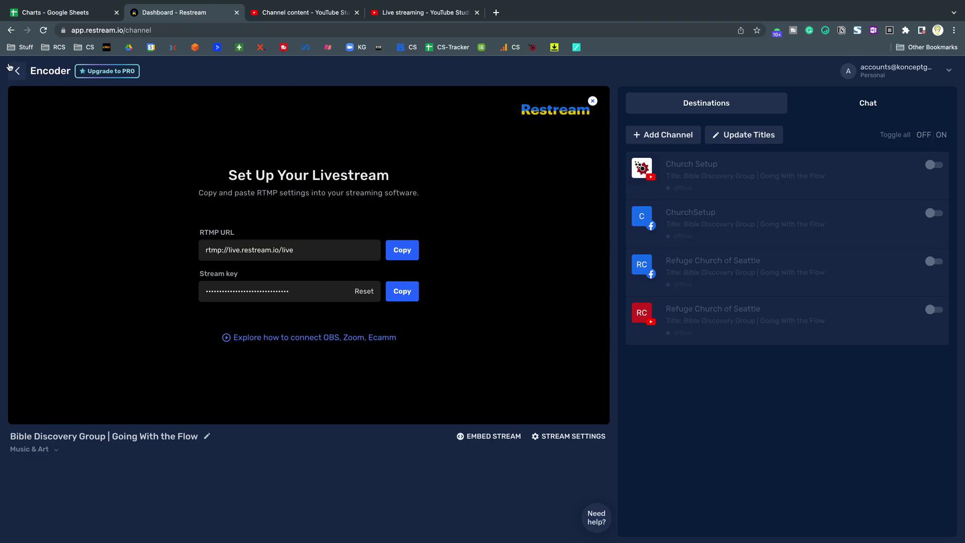
double_click(172, 29)
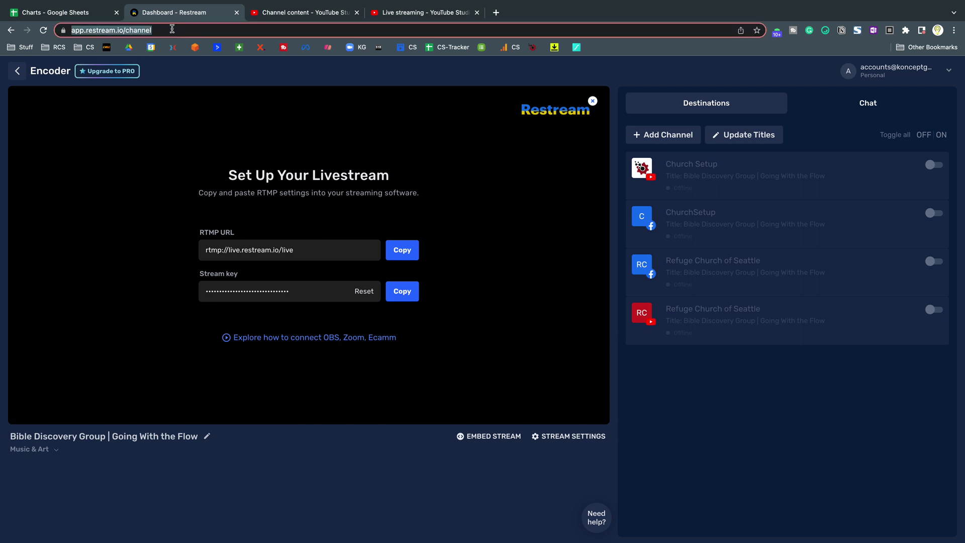
key("BackSpace")
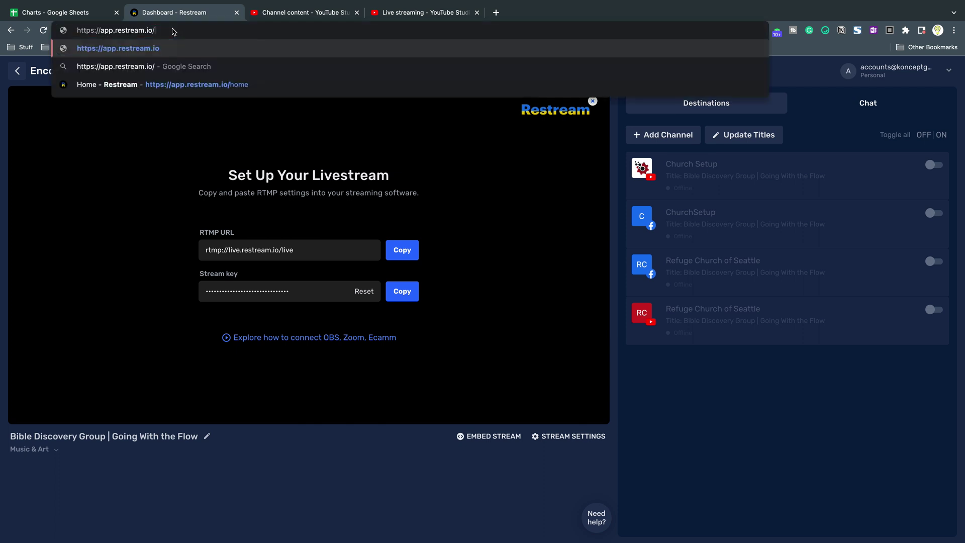
key("Return")
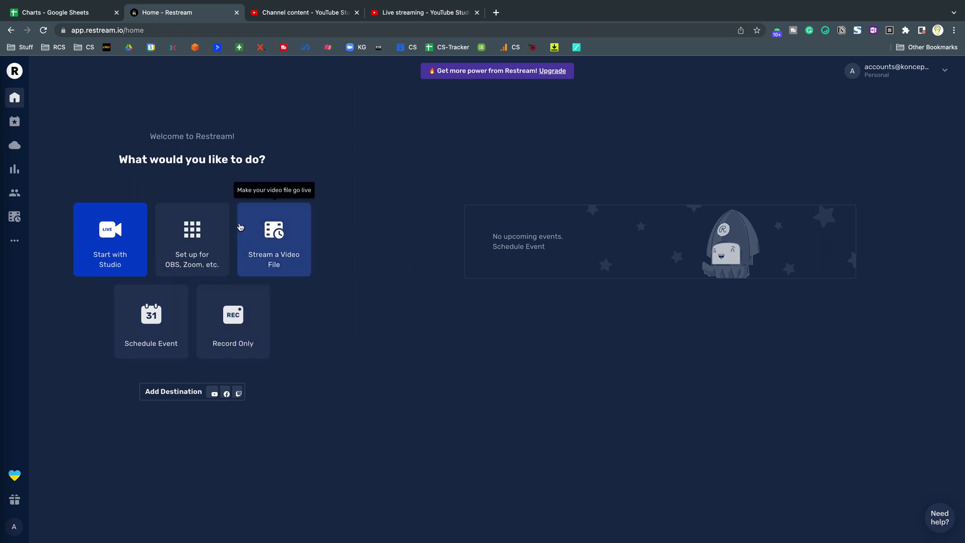
left_click(191, 237)
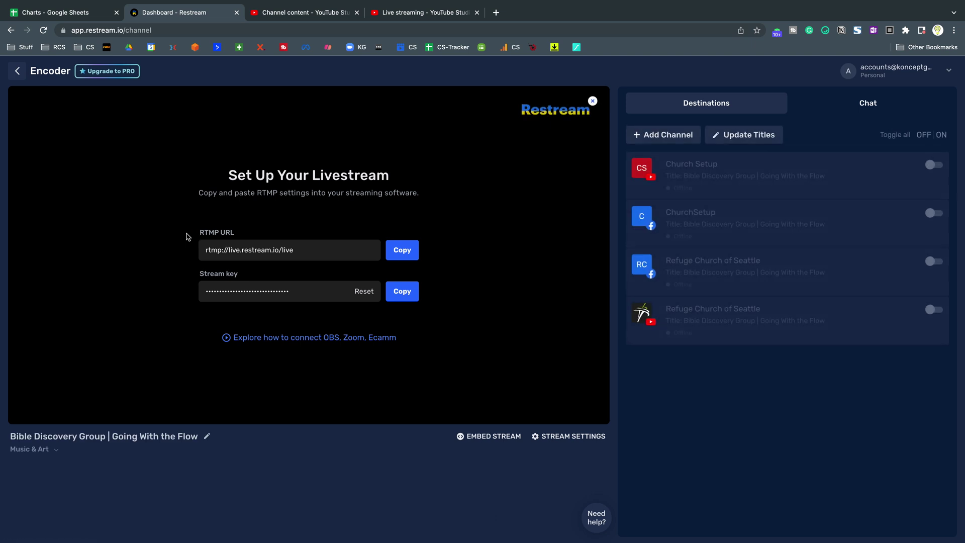
left_click(19, 70)
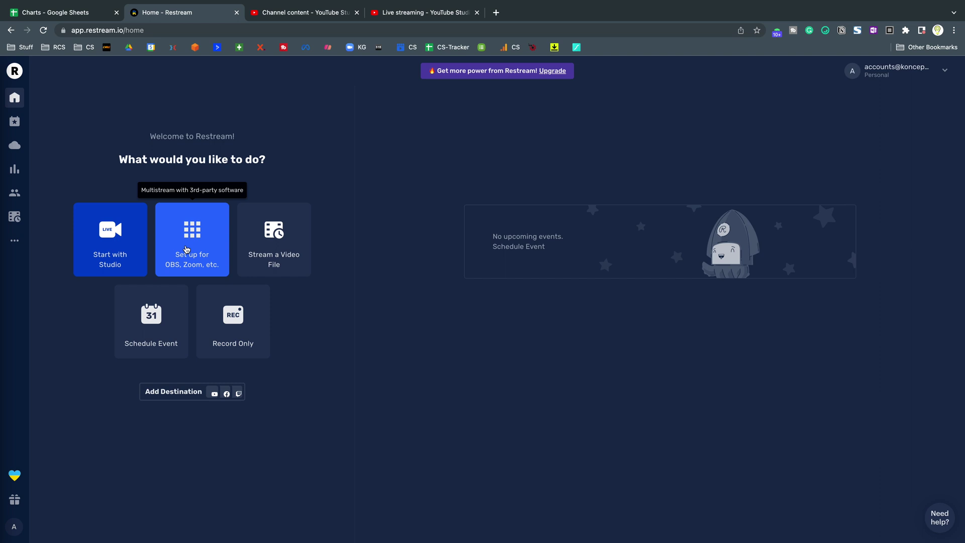
left_click(216, 222)
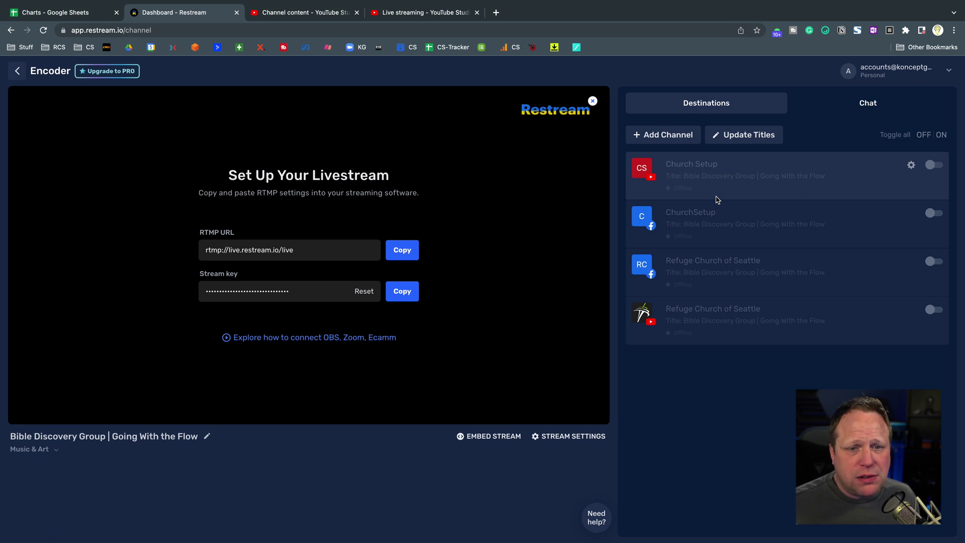
- Set the Church Setup YouTube destination's privacy to Unlisted and save it
left_click(909, 167)
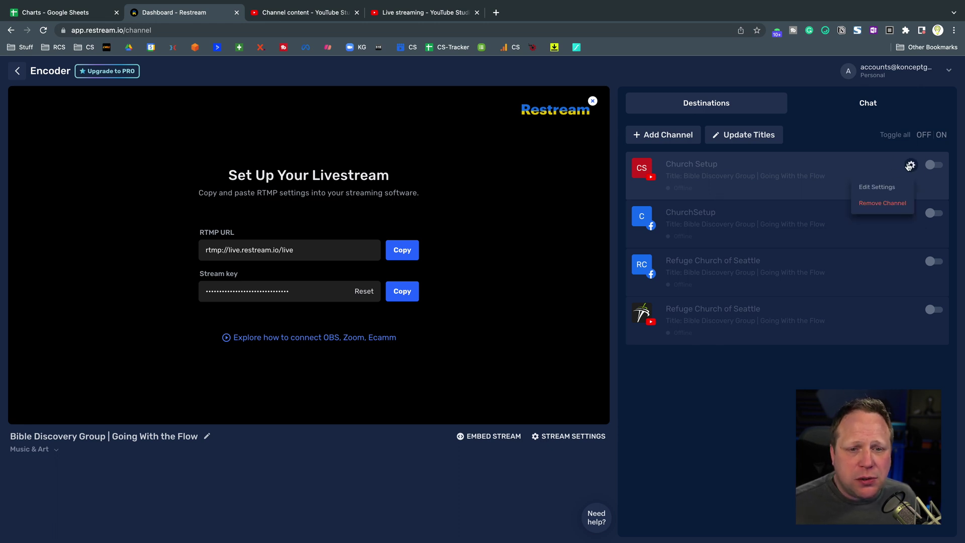
left_click(887, 187)
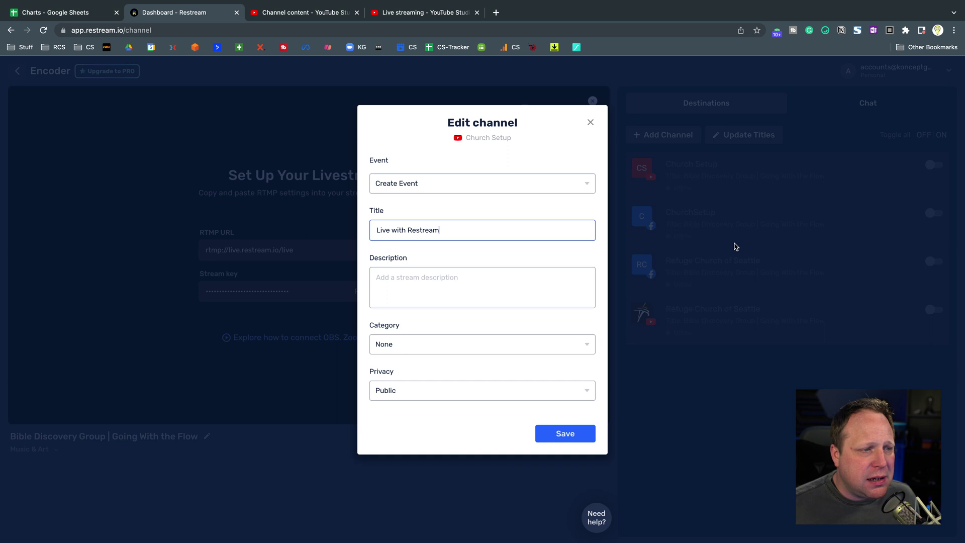
left_click(440, 391)
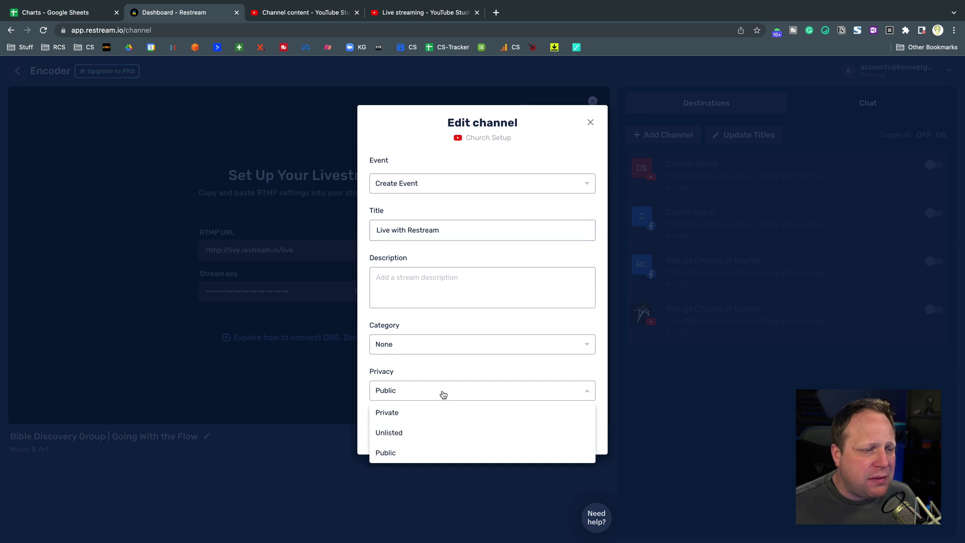
left_click(454, 441)
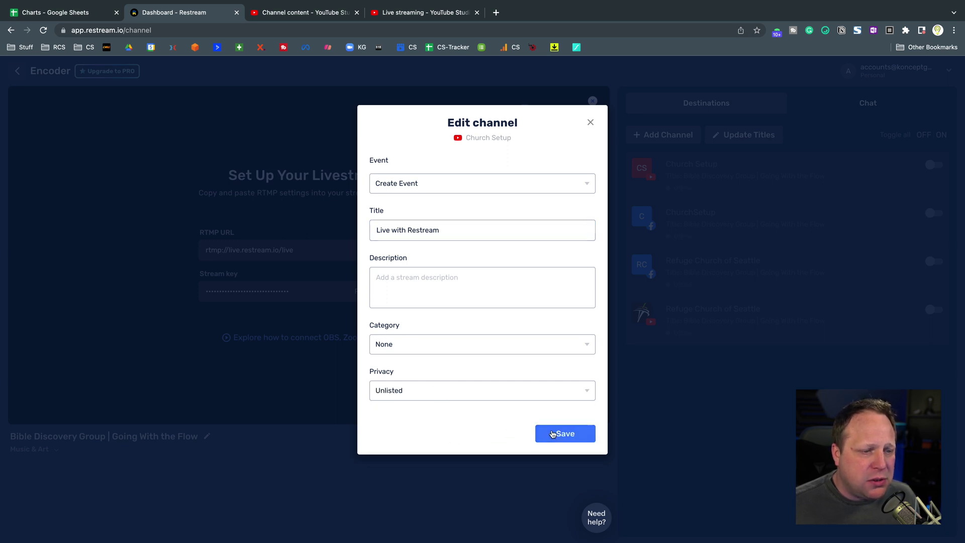
left_click(552, 434)
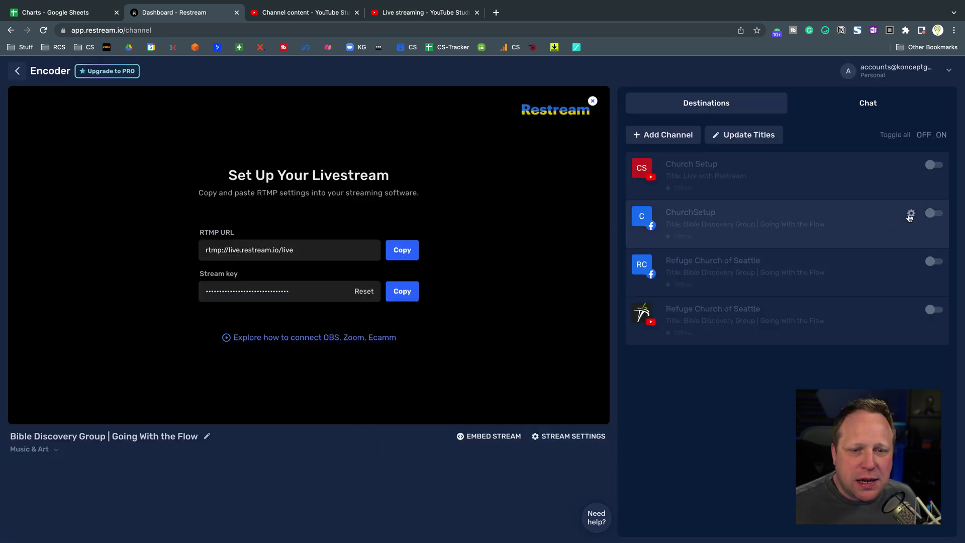
- Give the Facebook ChurchSetup destination the title and description 'testing' and save
left_click(910, 214)
left_click(890, 236)
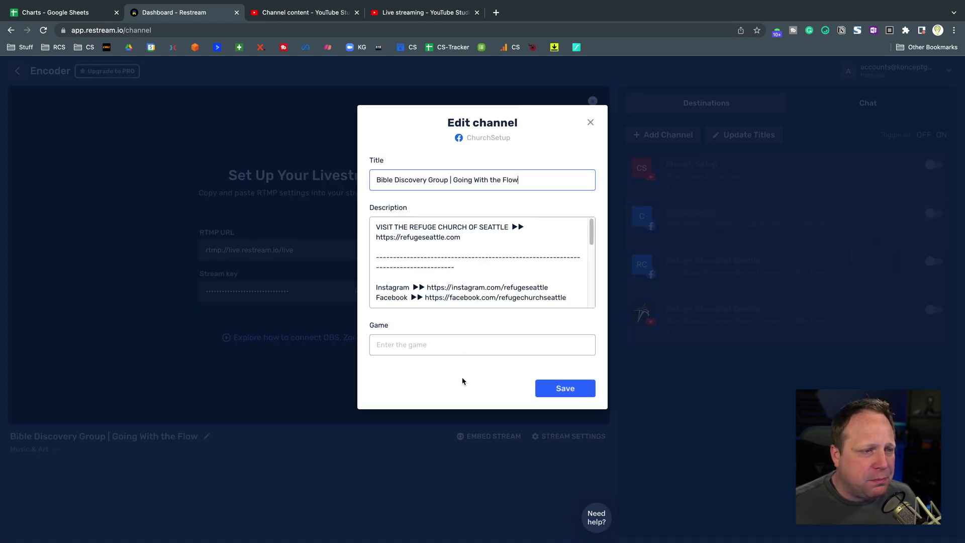
triple_click(482, 180)
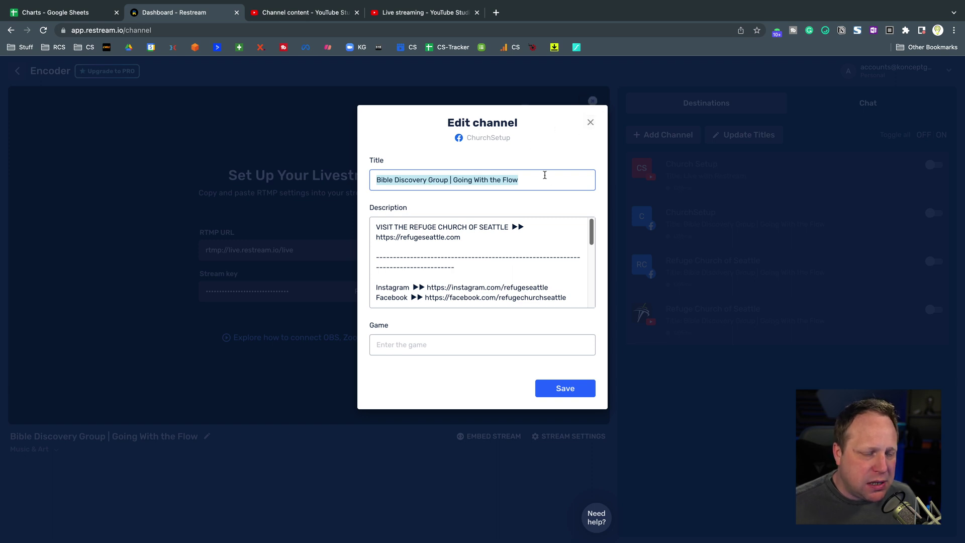
type("testing")
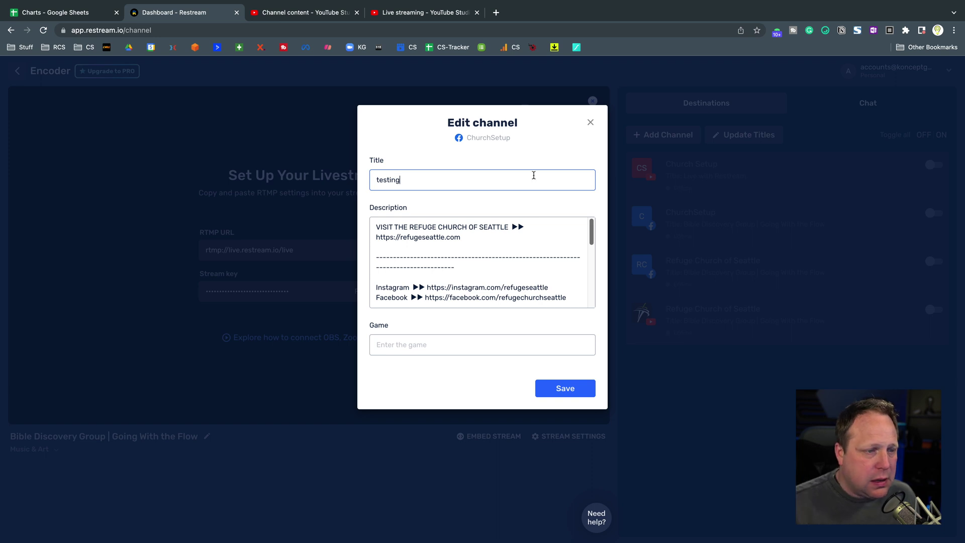
left_click(513, 247)
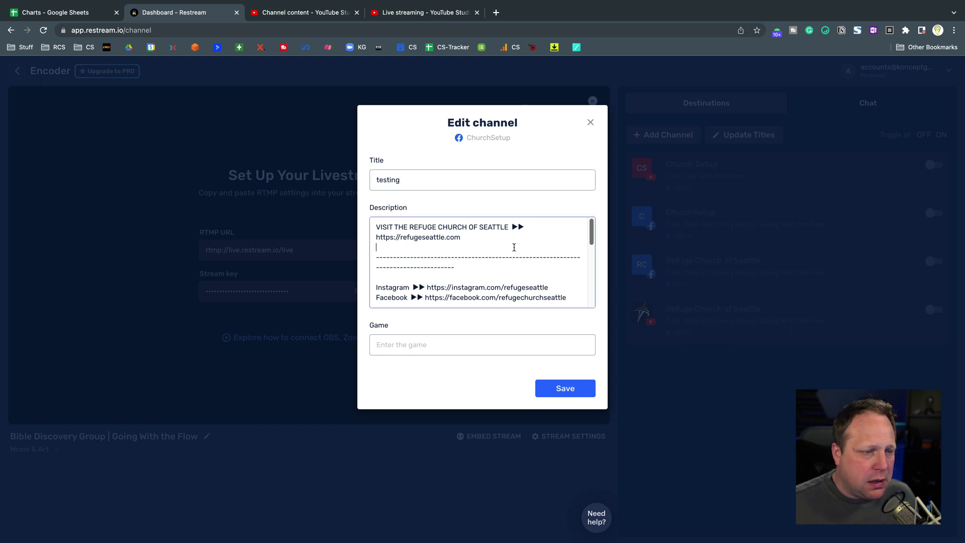
key("super+a")
type("t")
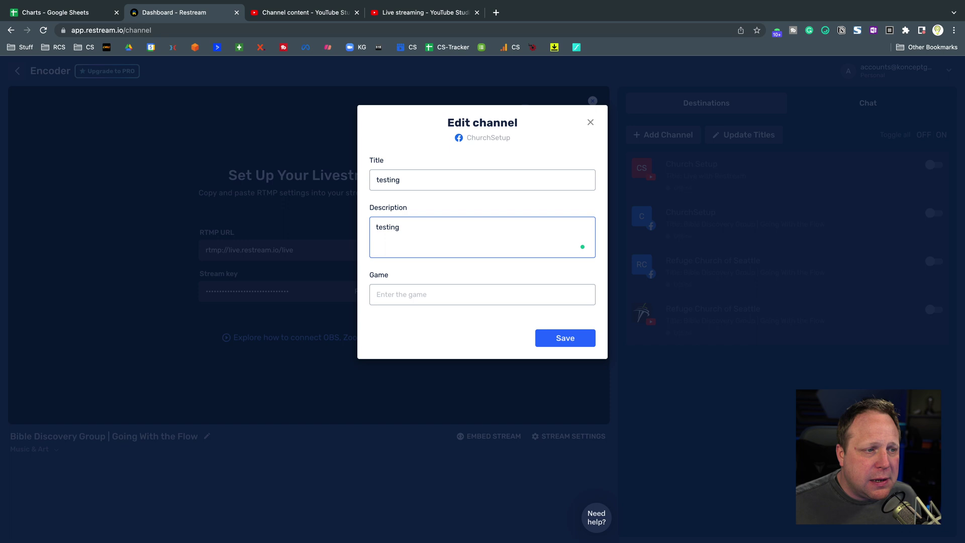
left_click(566, 341)
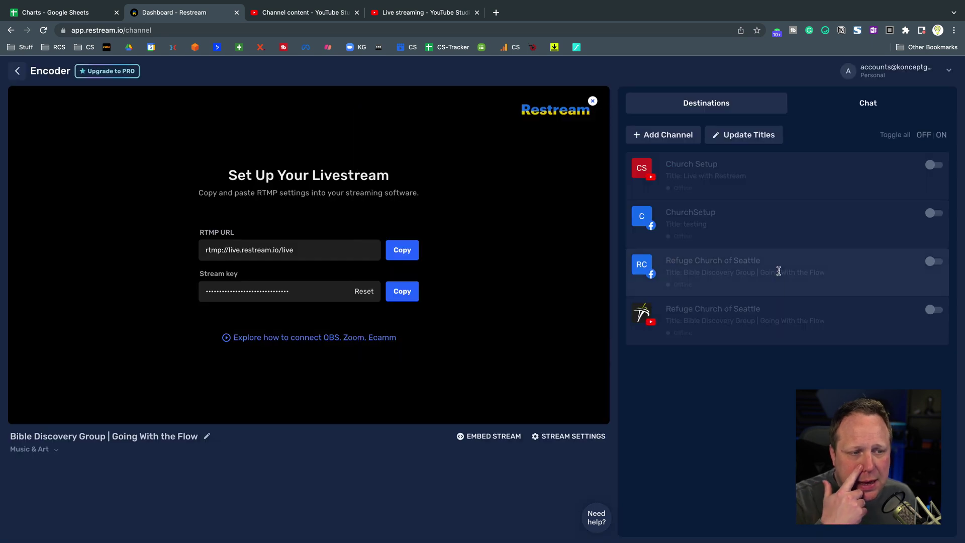
- Retitle the stream and all destinations 'Testing' with Update All
left_click(759, 140)
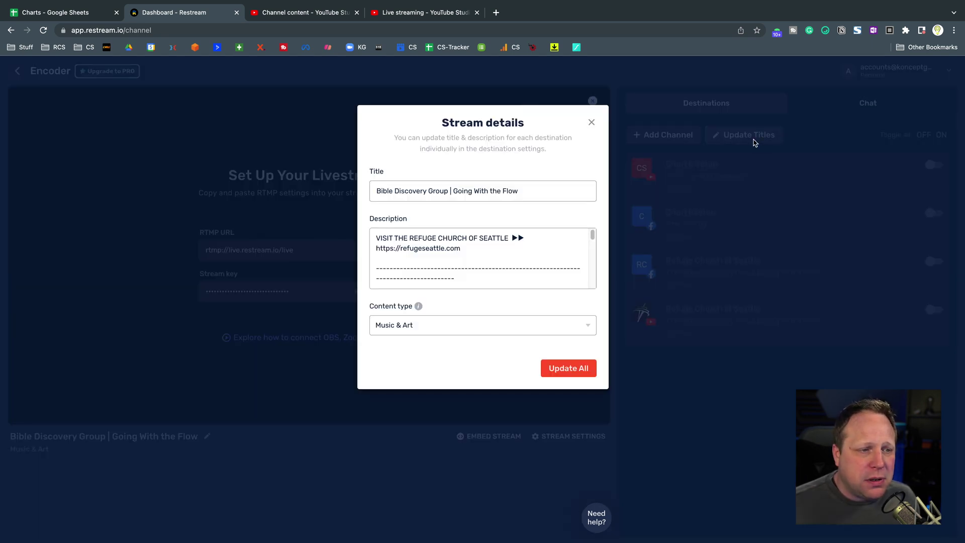
triple_click(522, 190)
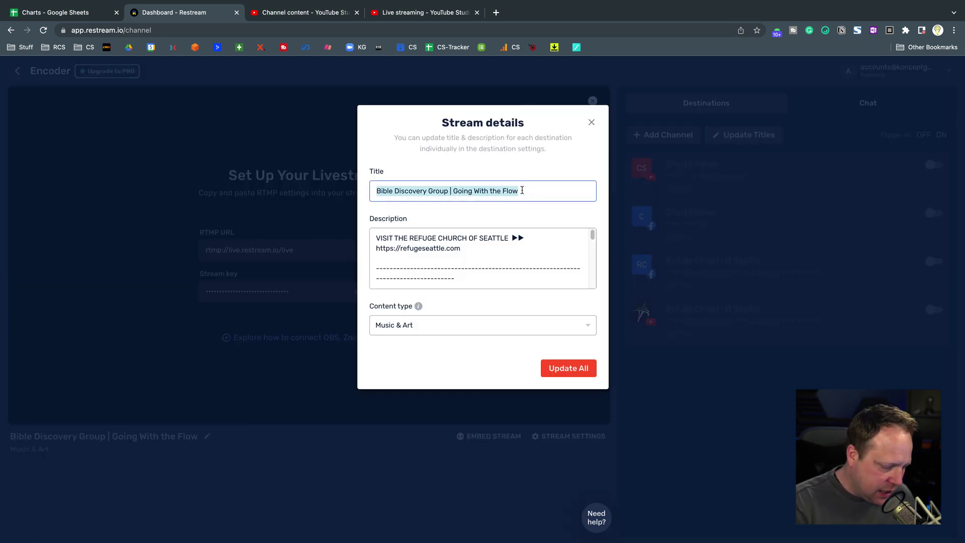
type("Testing")
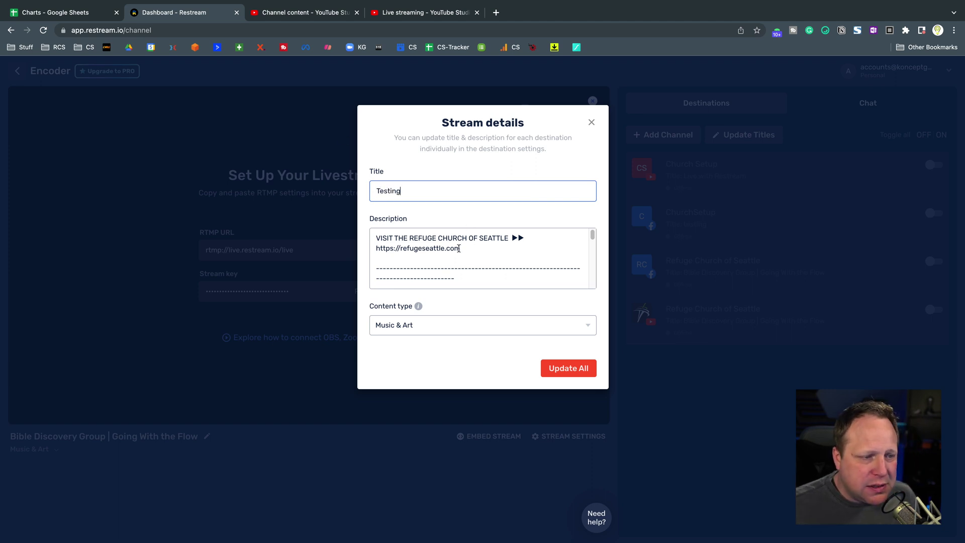
left_click(546, 371)
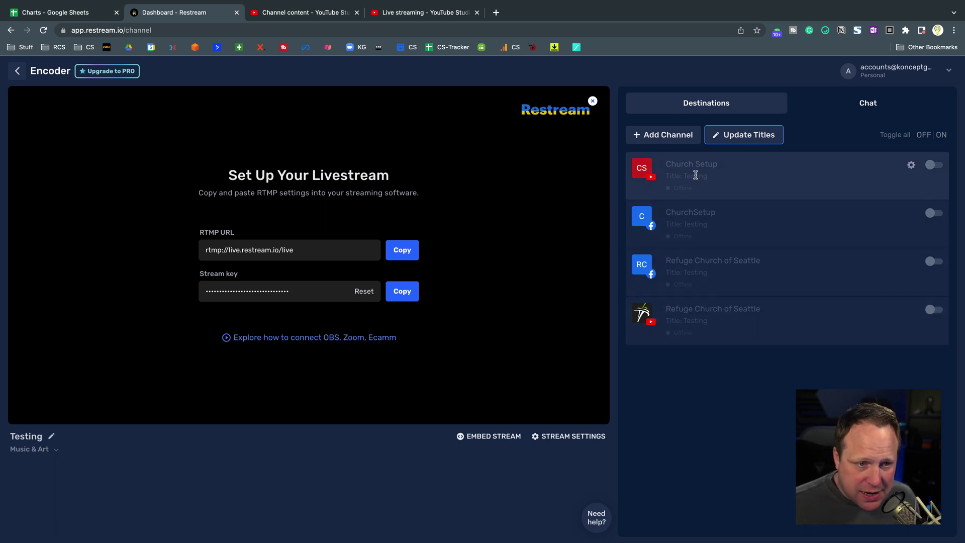
- Review the Church Setup destination's settings and close them without changes
left_click(911, 166)
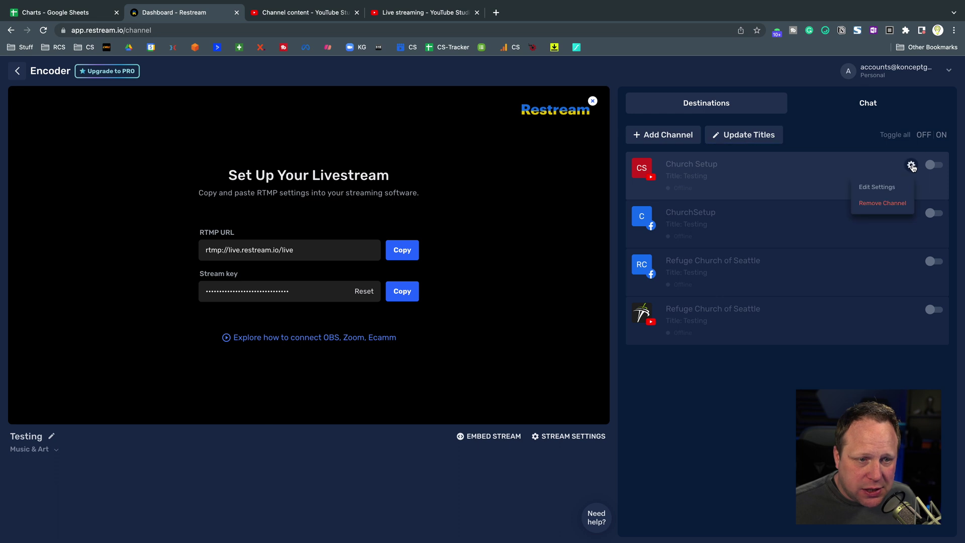
left_click(876, 187)
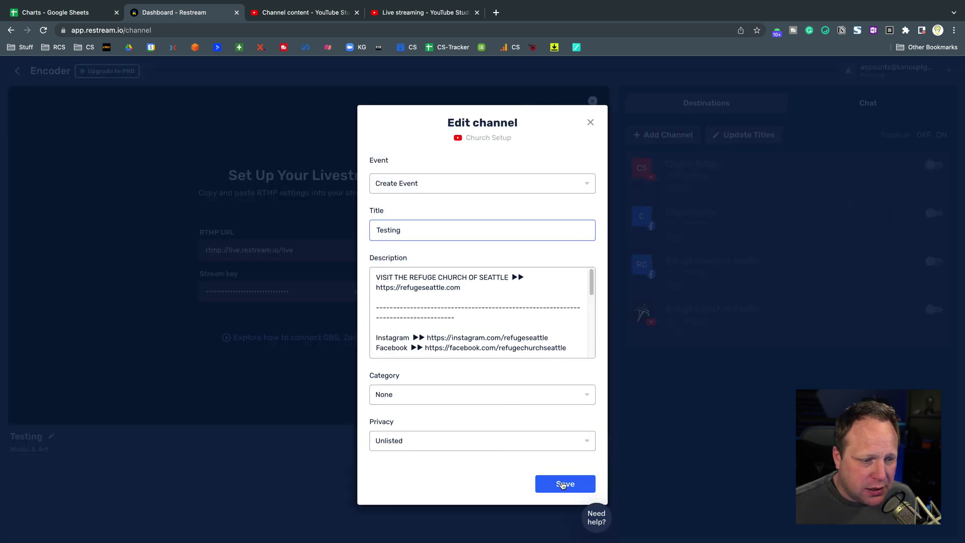
left_click(590, 122)
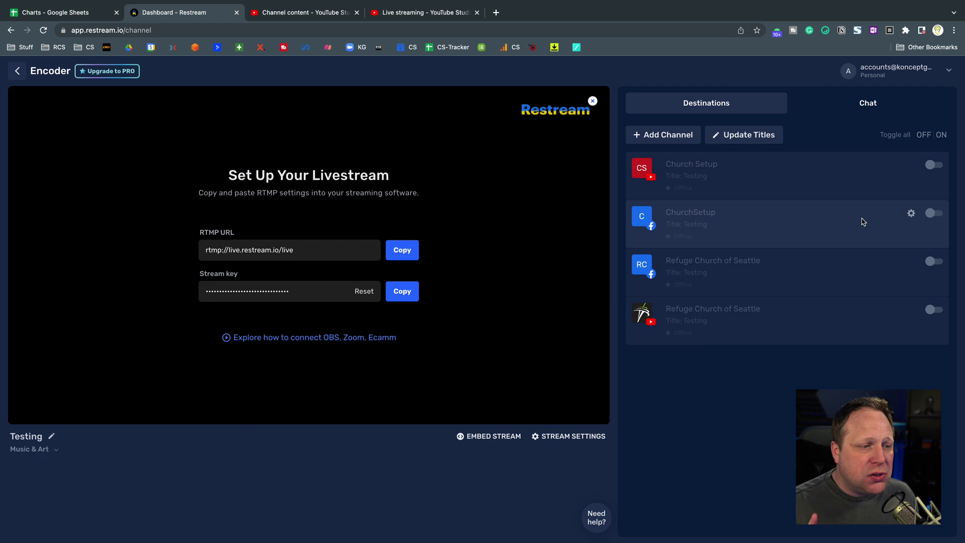
- Copy Restream's stream key, then in ATEM stop streaming, choose Restream.IO and paste the key
left_click(402, 291)
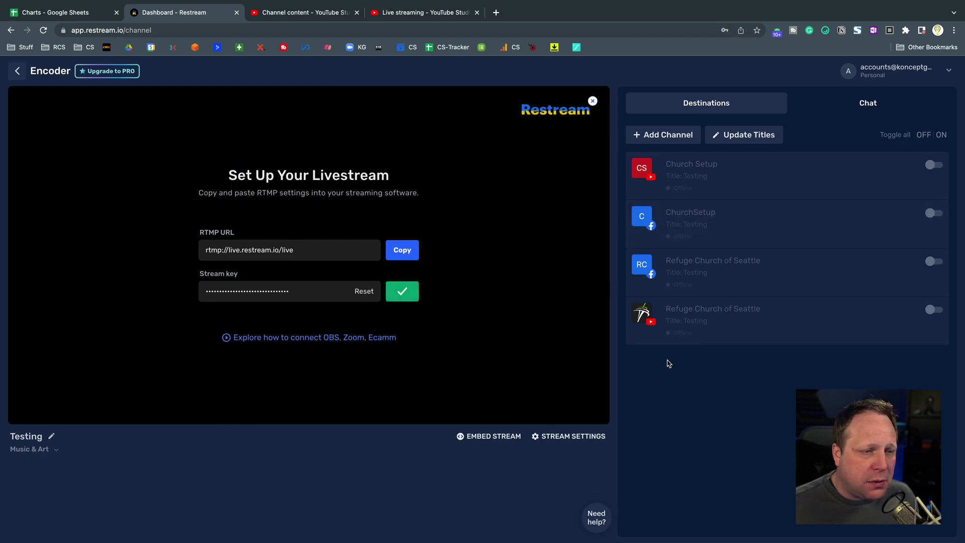
key("ctrl+Right")
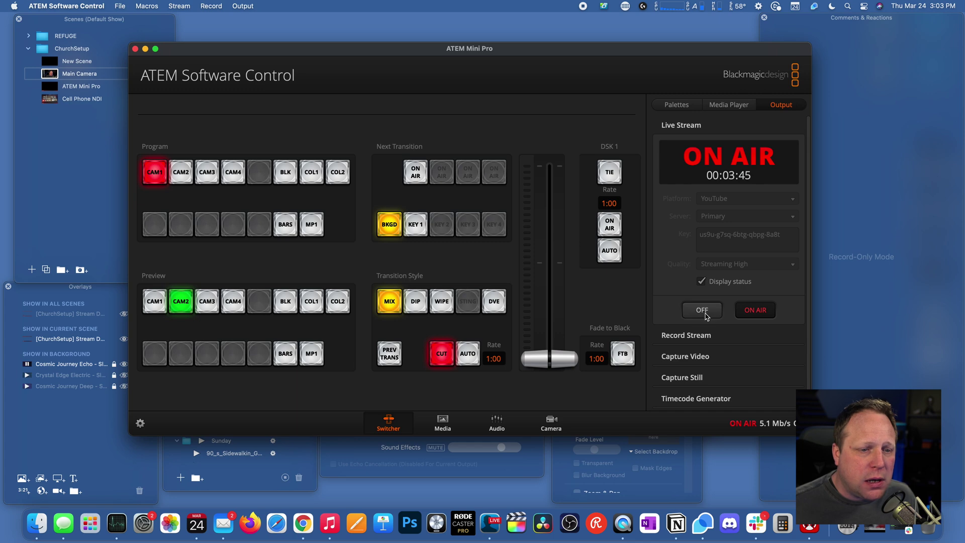
left_click(702, 310)
left_click(747, 200)
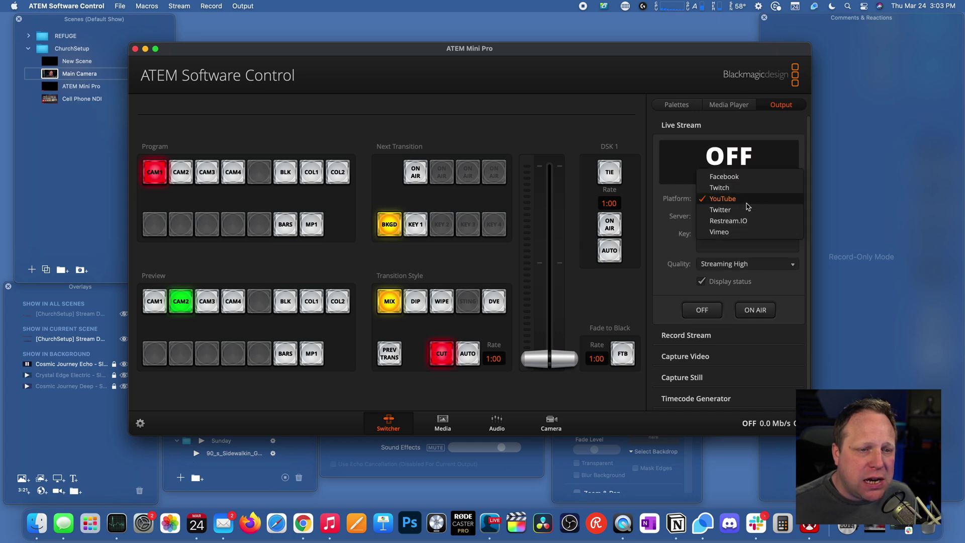
left_click(748, 221)
left_click(751, 241)
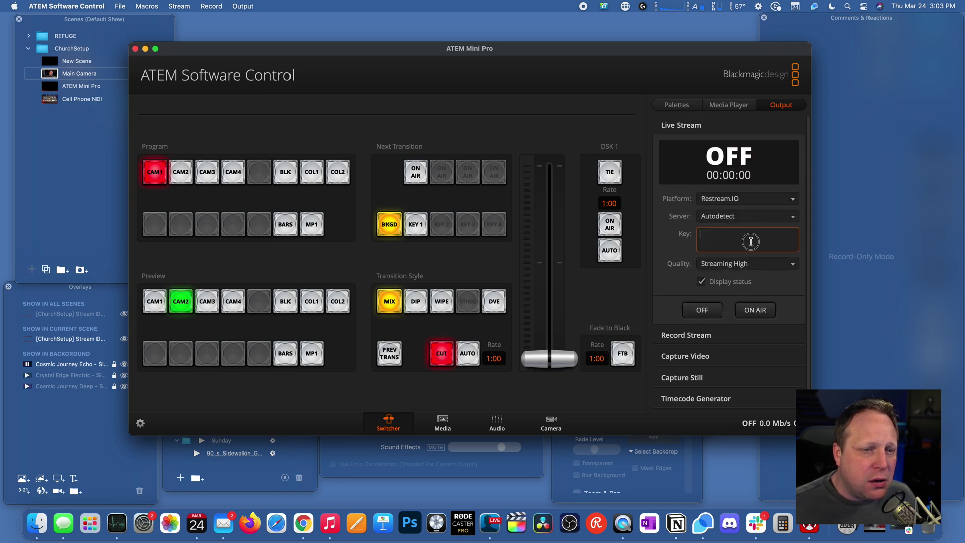
key("super+v")
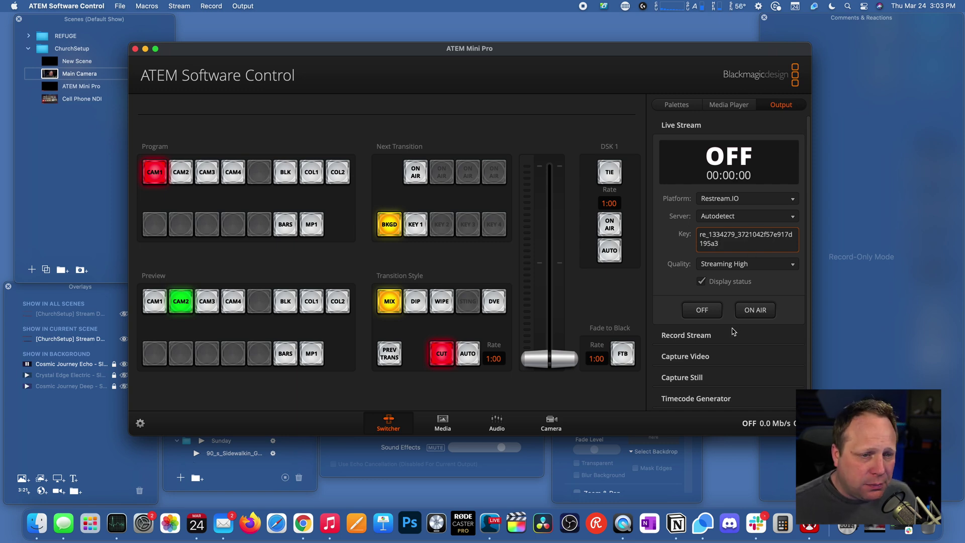
key("super+Tab")
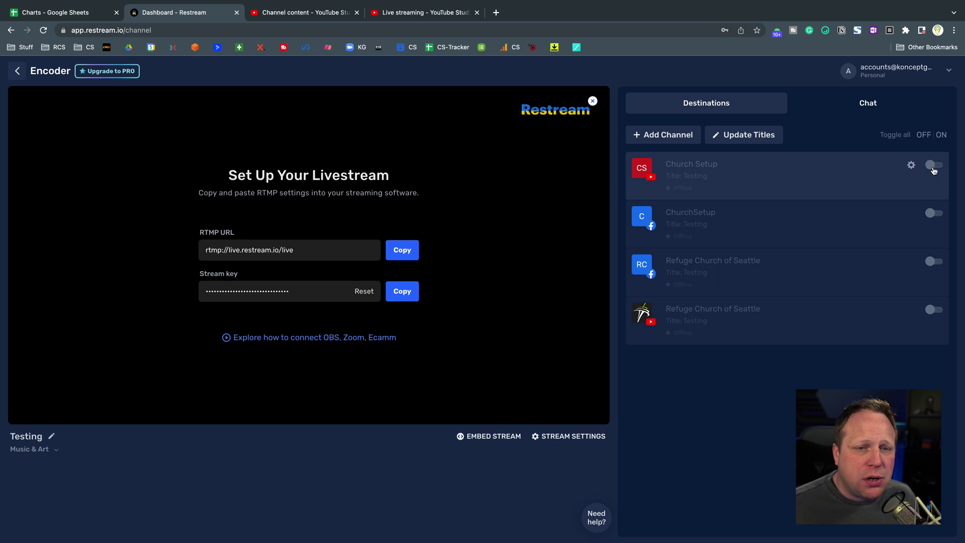
- Enable the Church Setup YouTube destination and dismiss Chrome's save-password popup
left_click(932, 170)
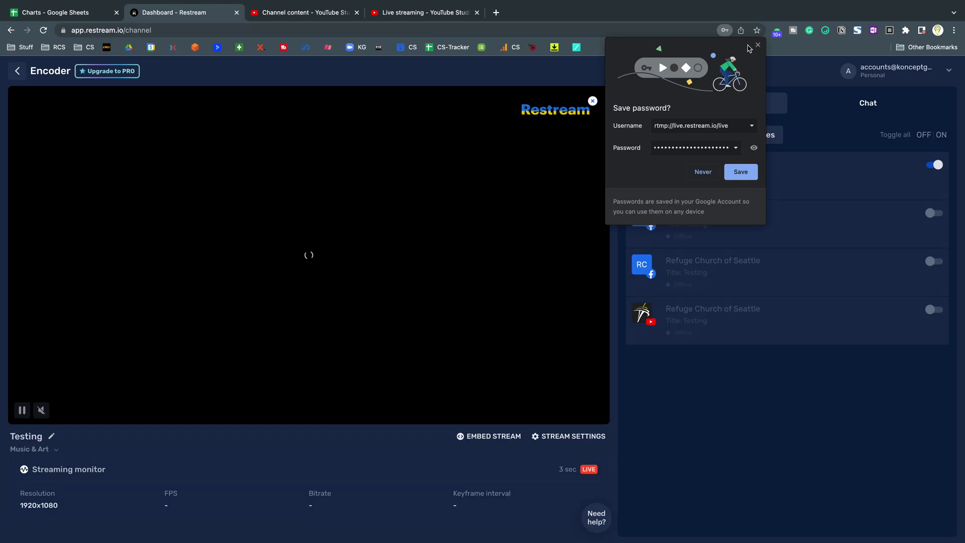
left_click(756, 46)
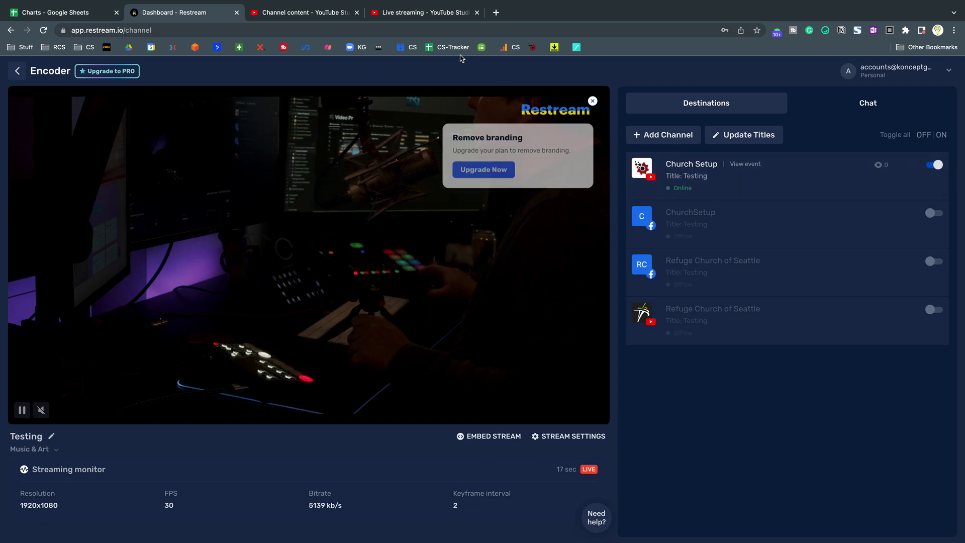
- Reload YouTube Studio's Channel content page to check the live streams list
left_click(327, 16)
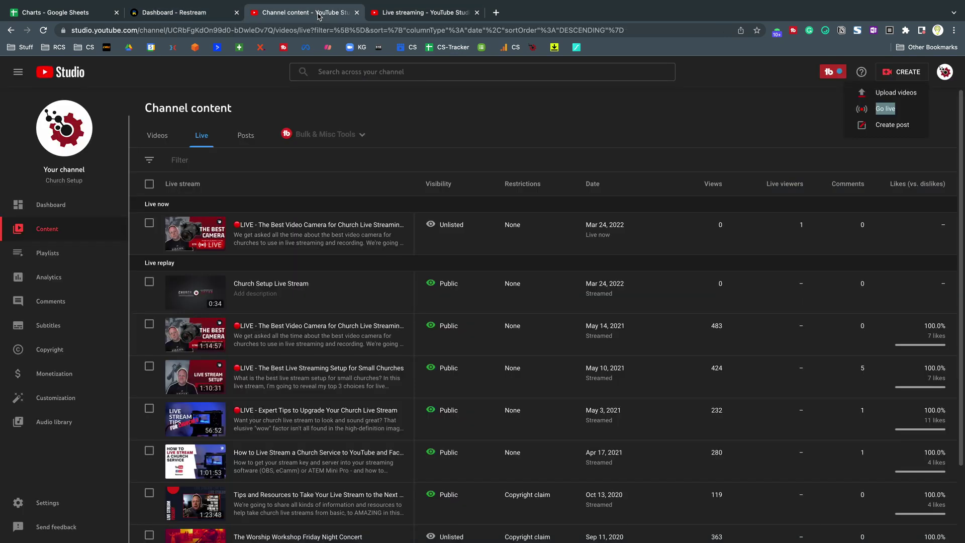
left_click(44, 30)
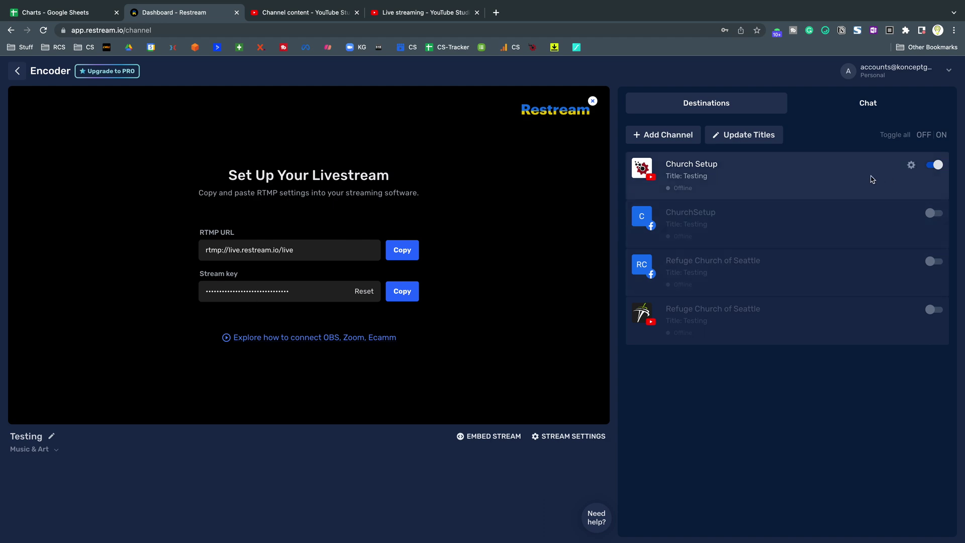
- Reload the Channel content Live list and select the Testing and 0:39 replays
left_click(322, 16)
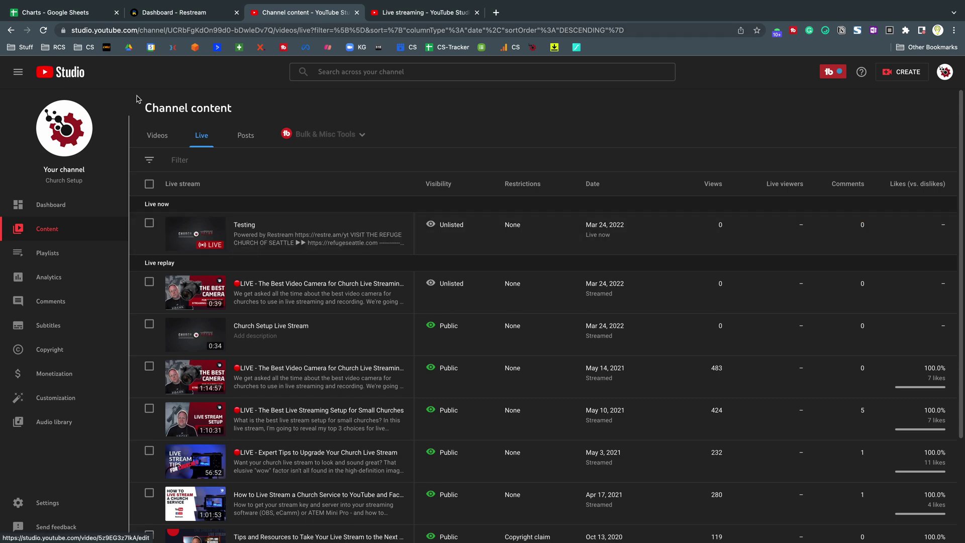
left_click(44, 30)
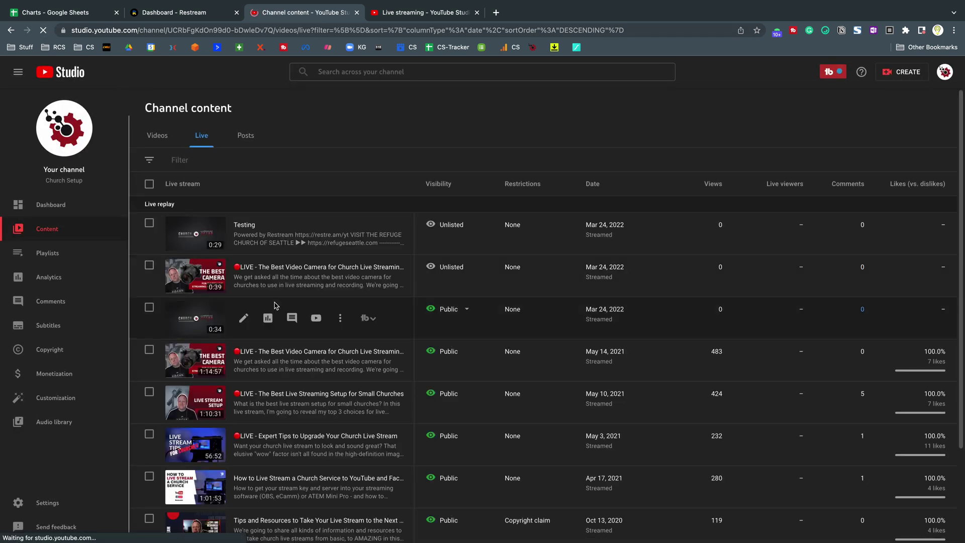
left_click(152, 225)
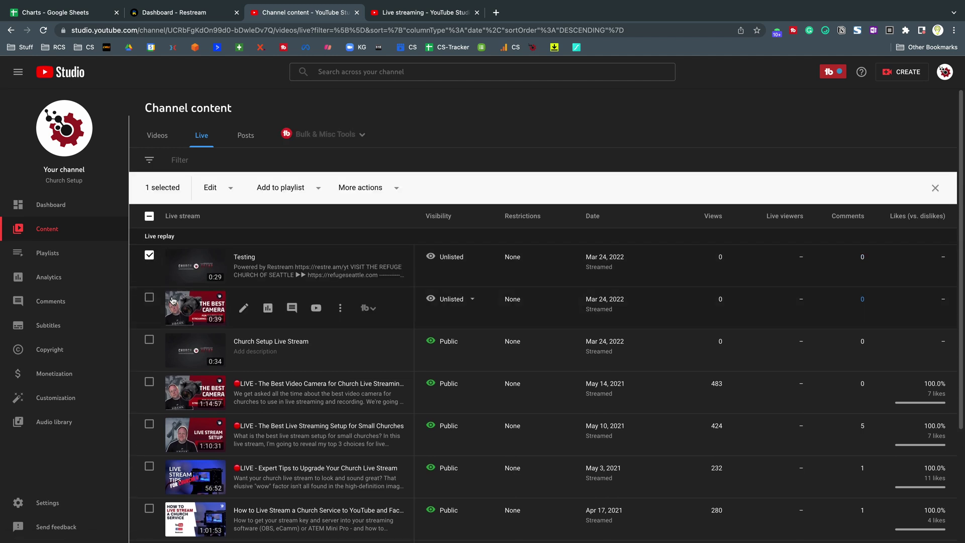
left_click(153, 300)
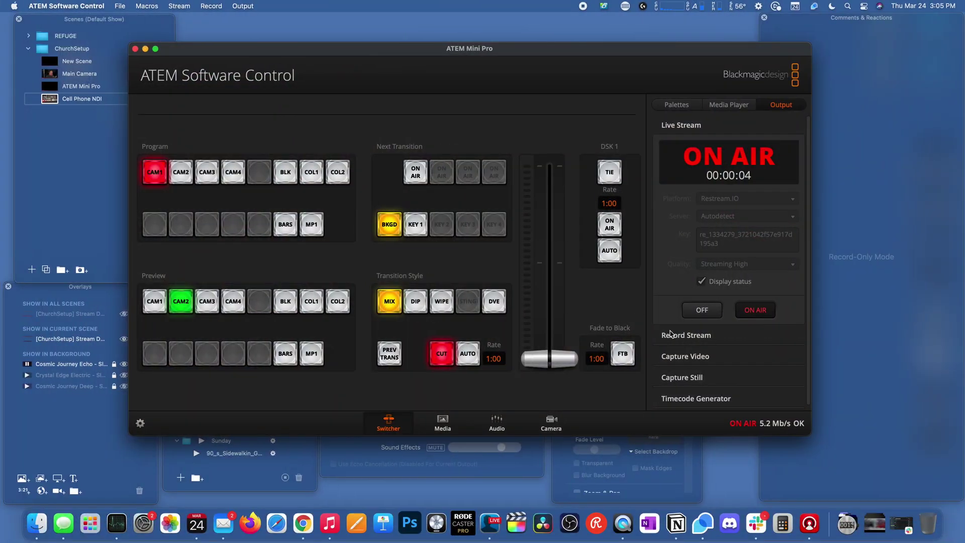
- Back in YouTube Studio, reload the Live list to show the upcoming Testing stream
key("ctrl+Left")
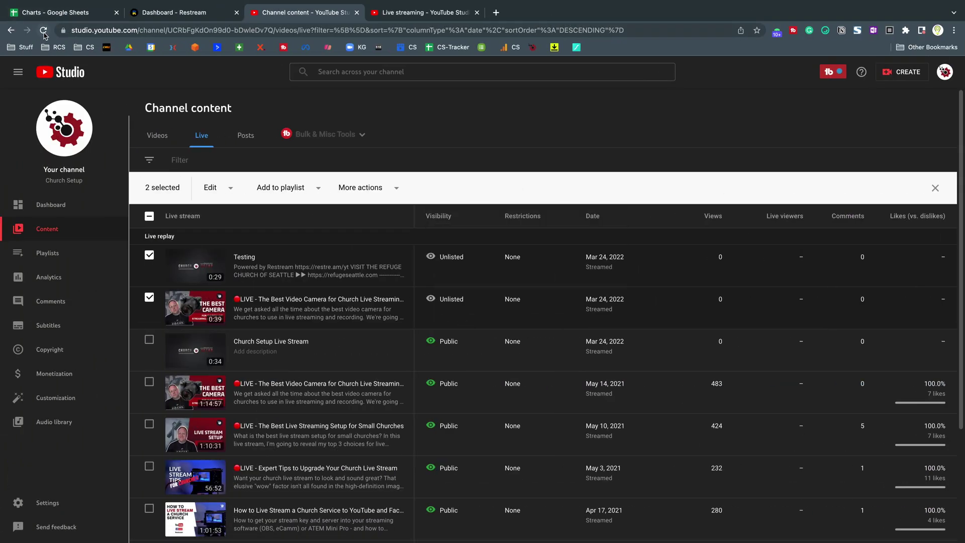
left_click(44, 31)
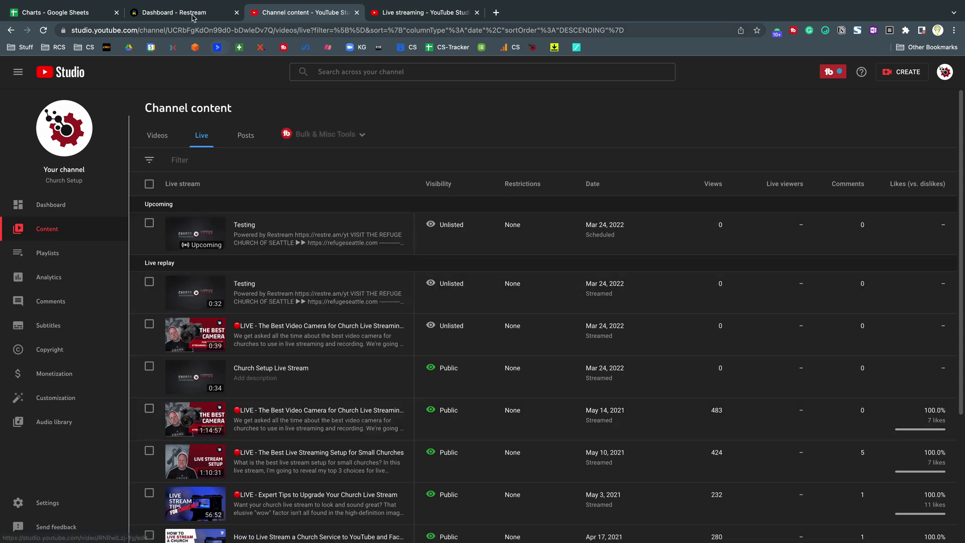
- Switch to the Dashboard - Restream browser tab
left_click(192, 15)
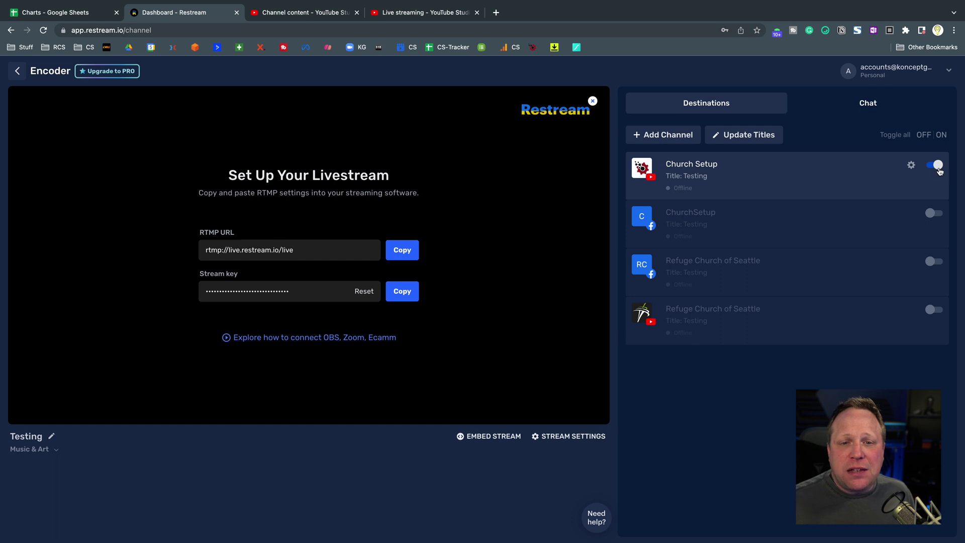
- Turn off Church Setup and turn on both Refuge Church of Seattle destinations, Facebook and YouTube
left_click(935, 165)
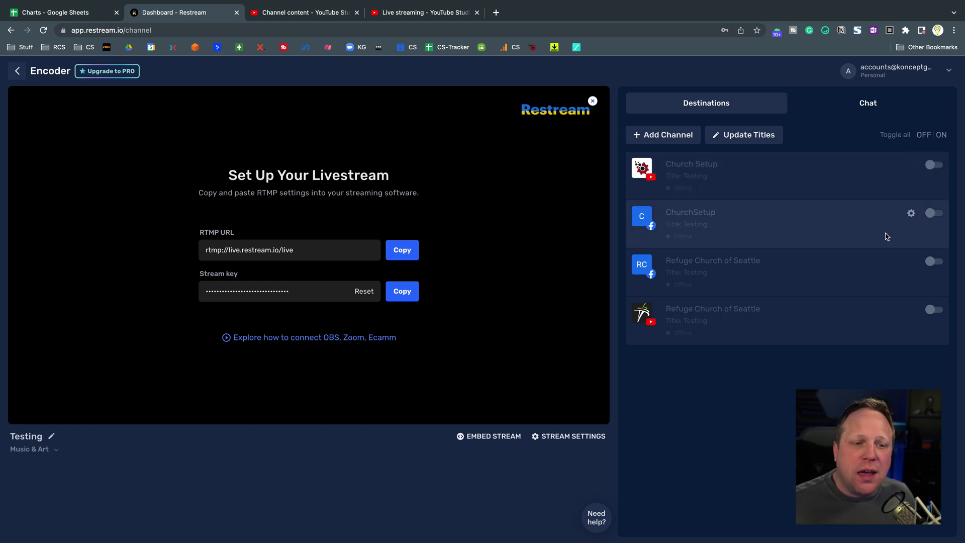
left_click(934, 262)
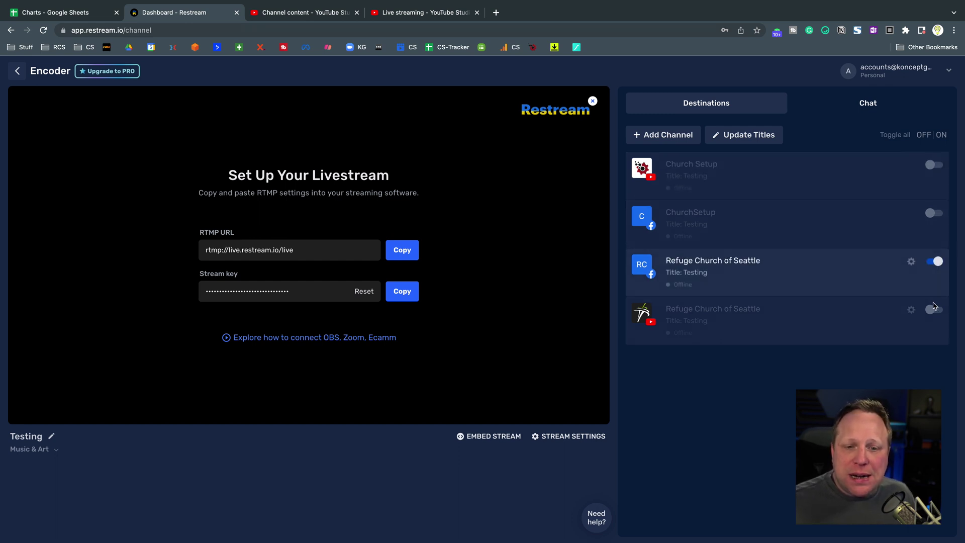
left_click(933, 309)
- Retitle the stream and every destination 'Sunday Worship' with Update All
left_click(748, 141)
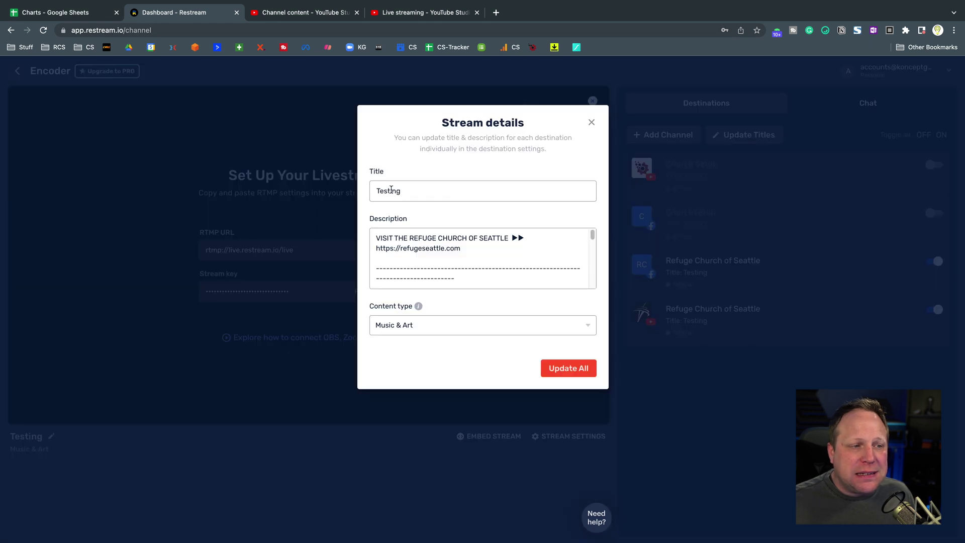
double_click(420, 189)
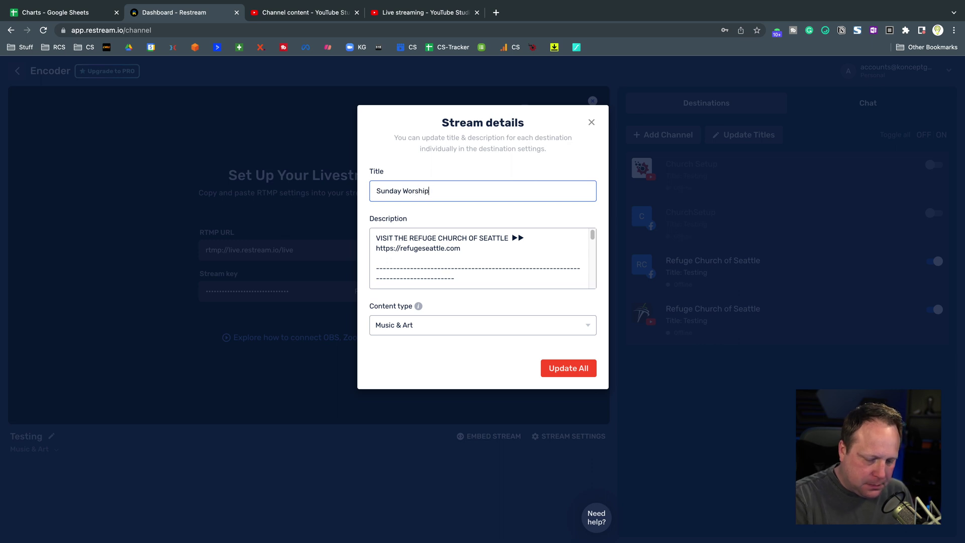
scroll(499, 278, "down", 10)
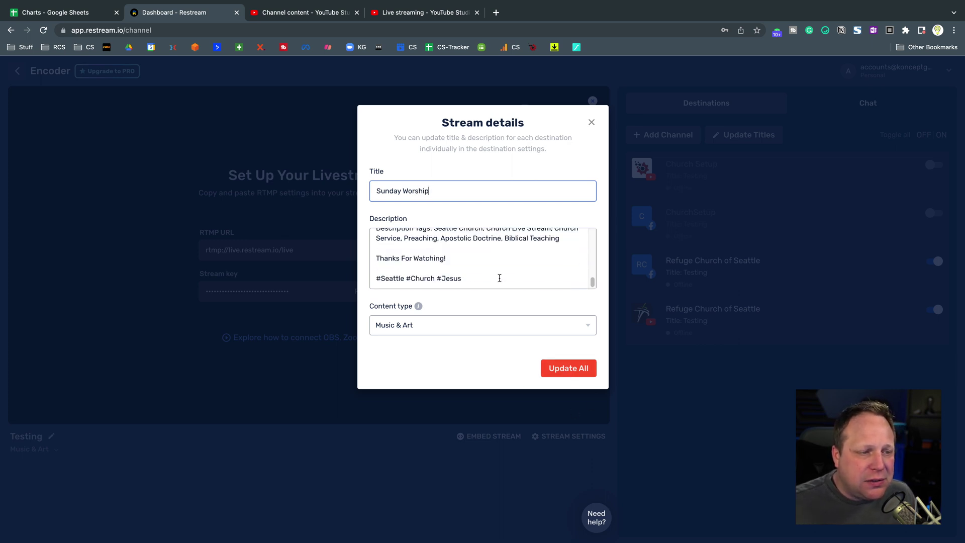
left_click(558, 367)
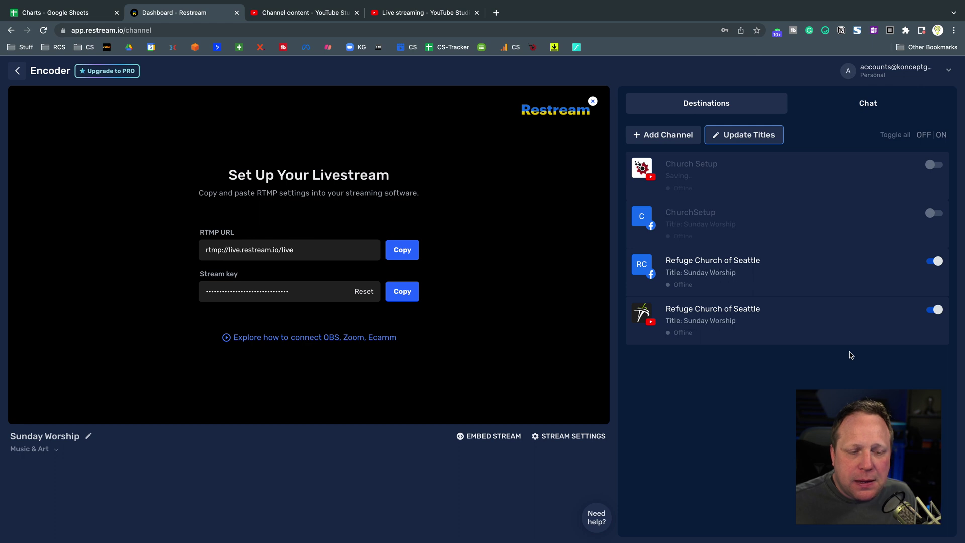